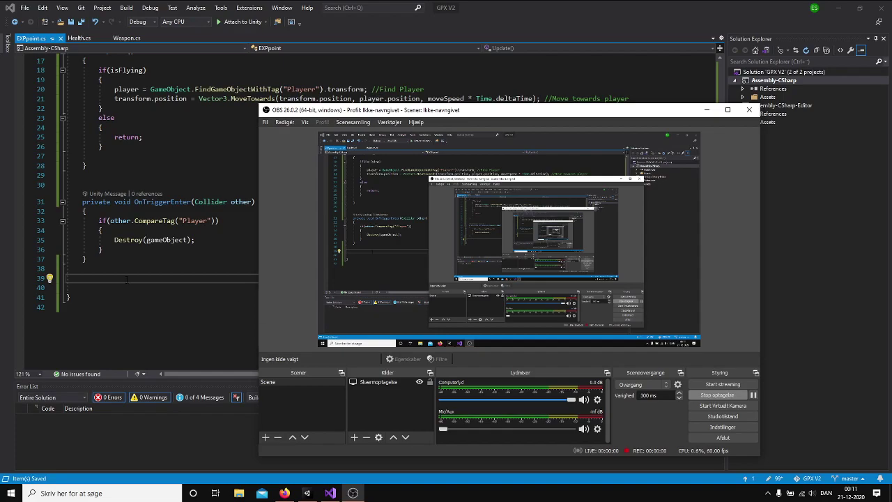
Step: Bring the Unity Editor forward and start the scene in Play mode
{"action": "left_click", "coordinate": [353, 493]}
{"action": "left_click", "coordinate": [306, 492]}
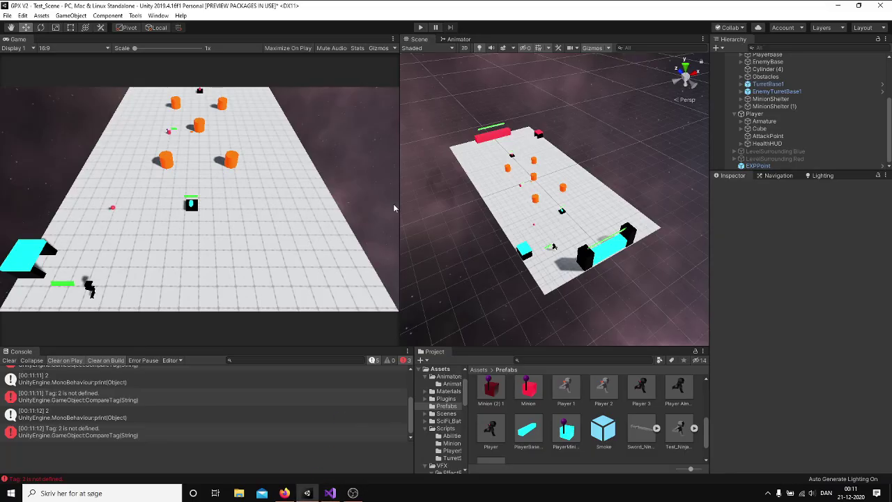
{"action": "left_click", "coordinate": [421, 28]}
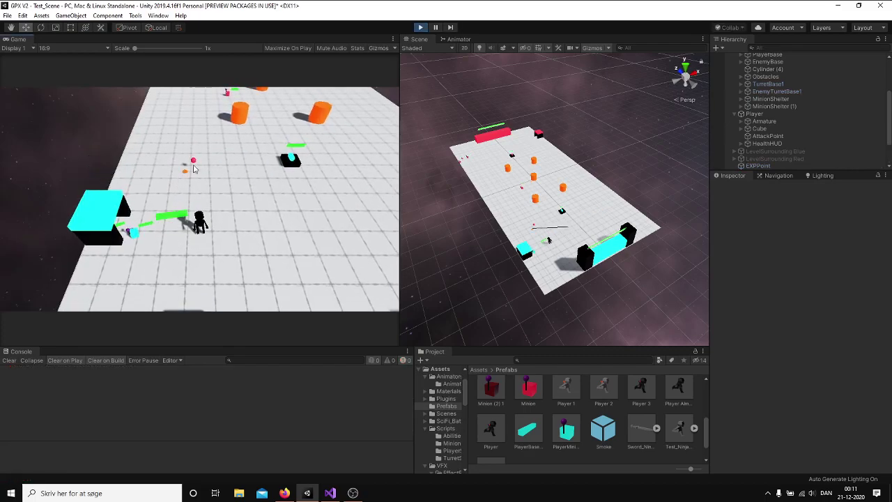
Step: Walk the player around the arena with WASD among the spawning minions
{"action": "key", "text": "w"}
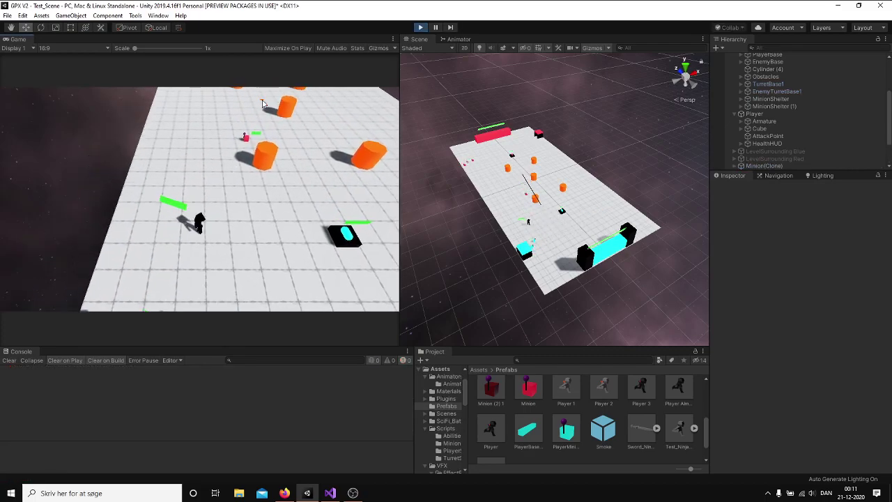
{"action": "key", "text": "d"}
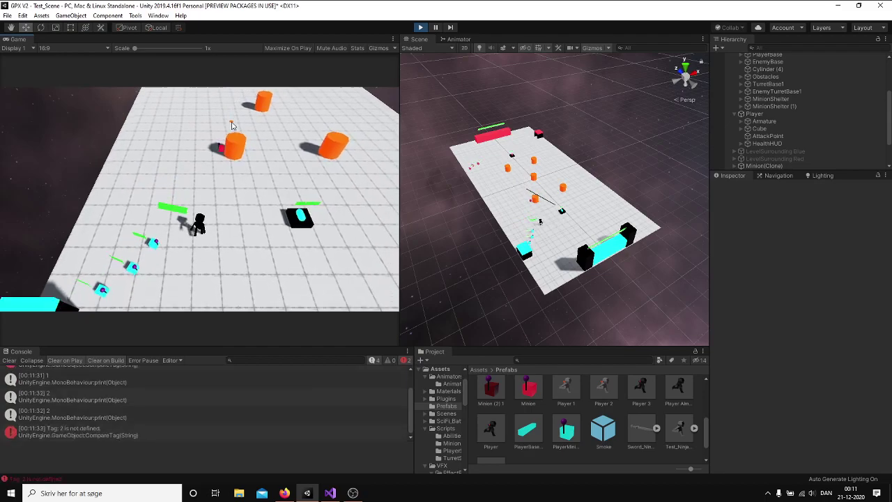
{"action": "key", "text": "w"}
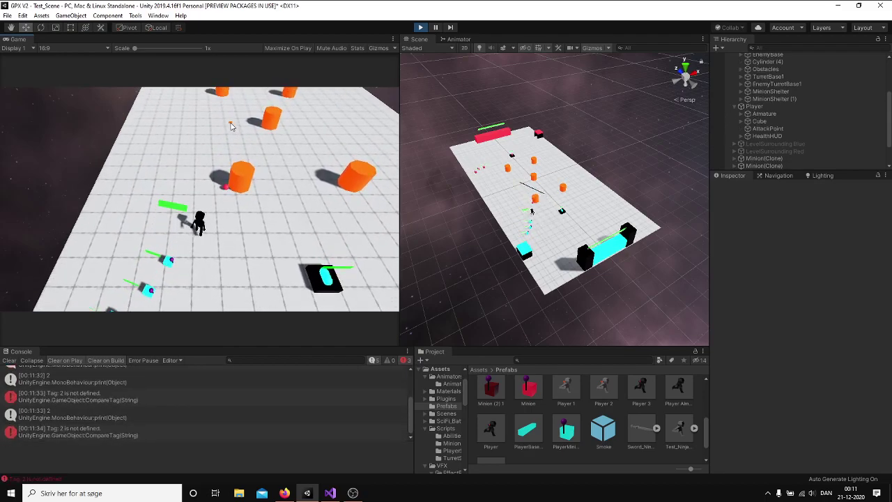
{"action": "key", "text": "a"}
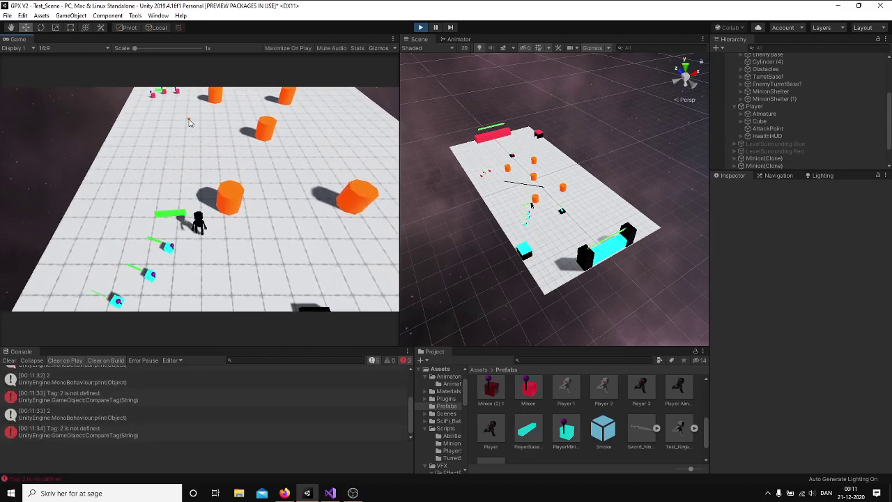
{"action": "key", "text": "a"}
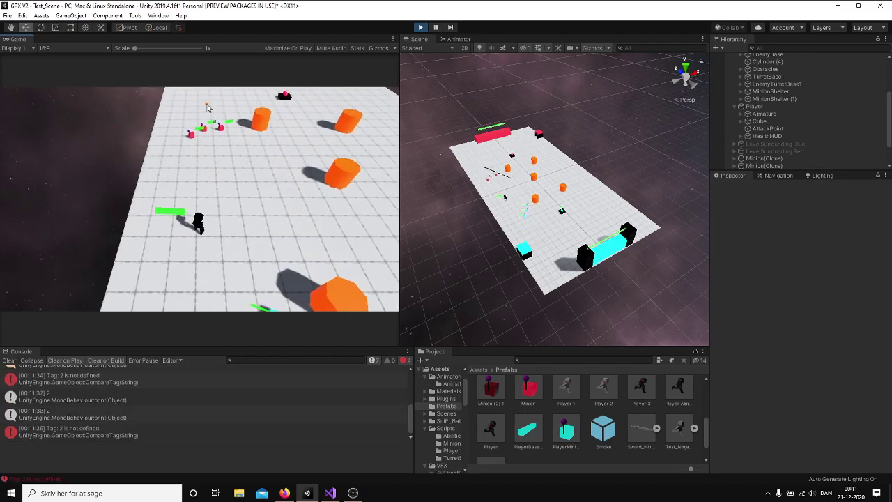
{"action": "key", "text": "w"}
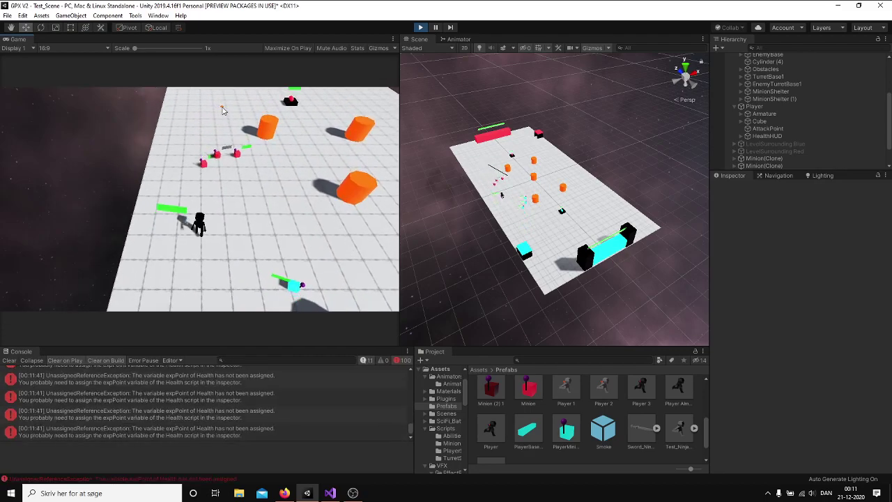
{"action": "key", "text": "s"}
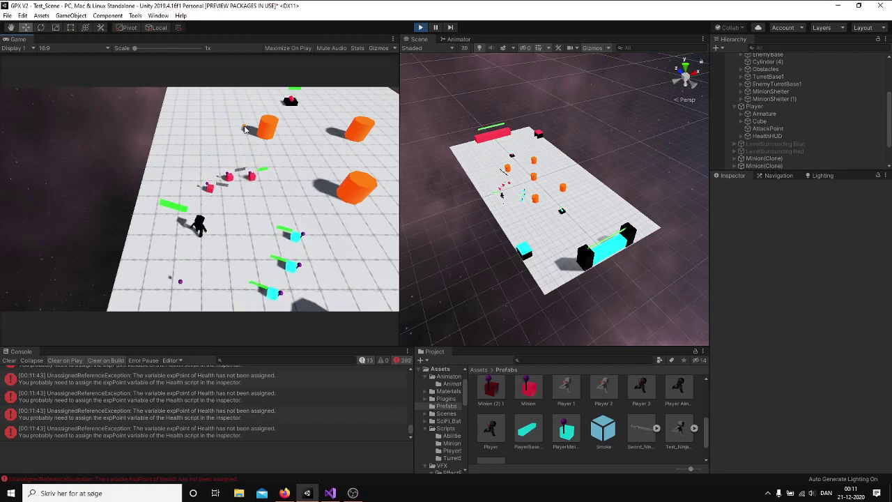
{"action": "key", "text": "s"}
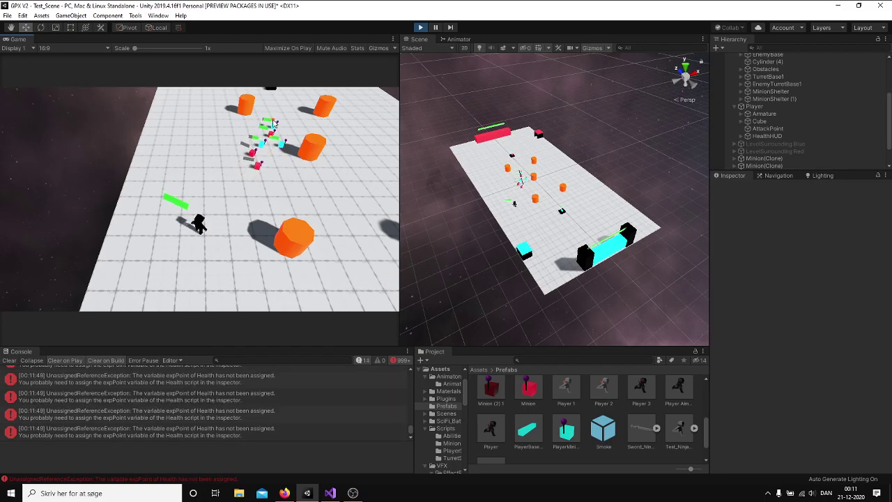
{"action": "key", "text": "w"}
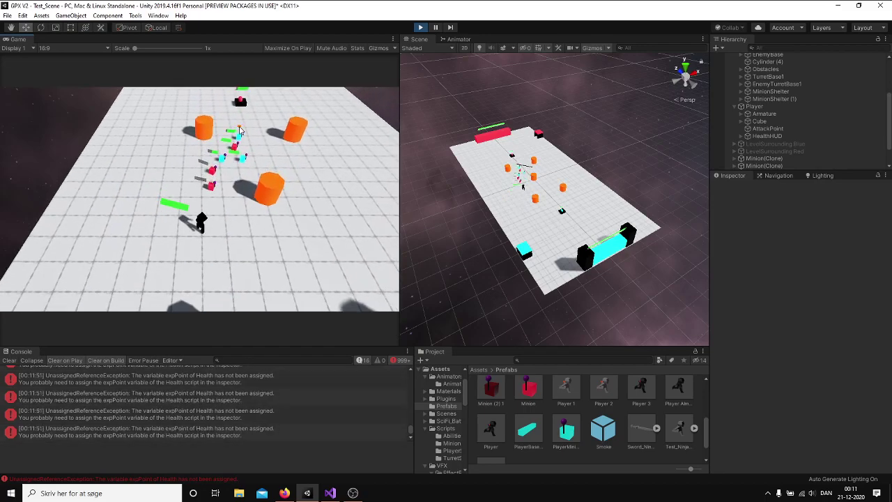
Step: Stop Play mode and deactivate the GameManager object in the Inspector
{"action": "left_click", "coordinate": [421, 28]}
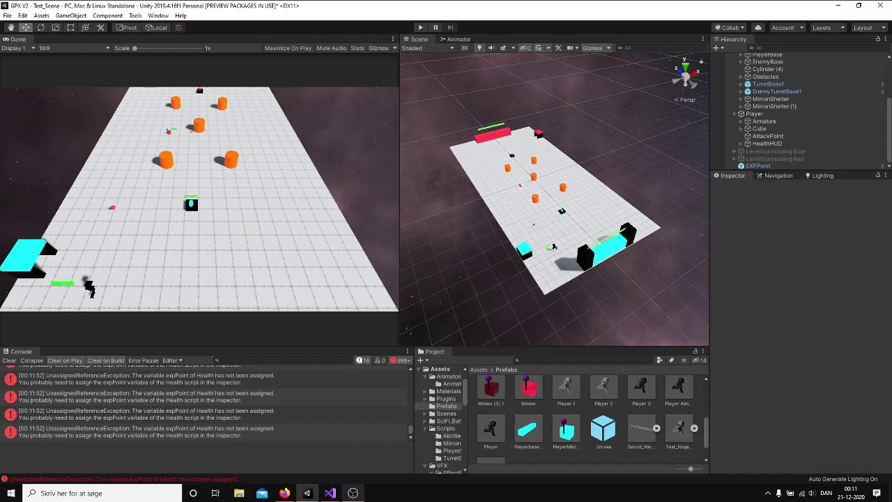
{"action": "mouse_move", "coordinate": [329, 495]}
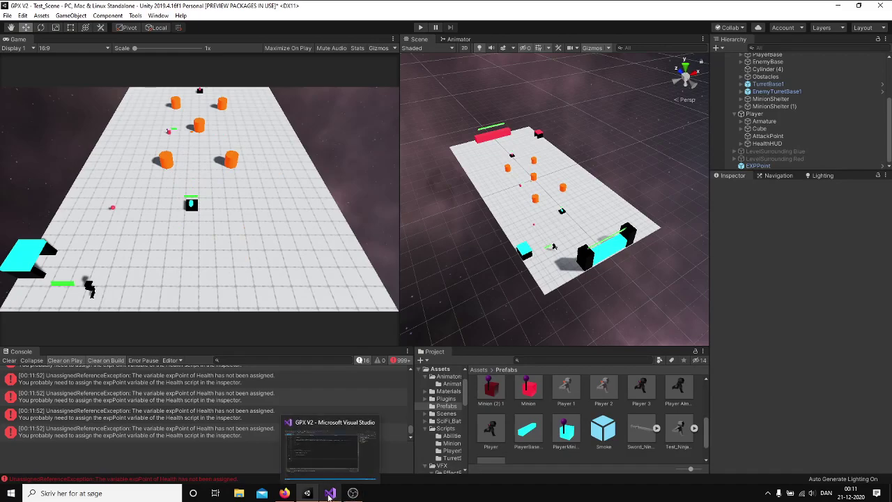
{"action": "scroll", "coordinate": [794, 105], "scroll_direction": "up", "scroll_amount": 5}
{"action": "left_click", "coordinate": [765, 65]}
{"action": "left_click", "coordinate": [735, 189]}
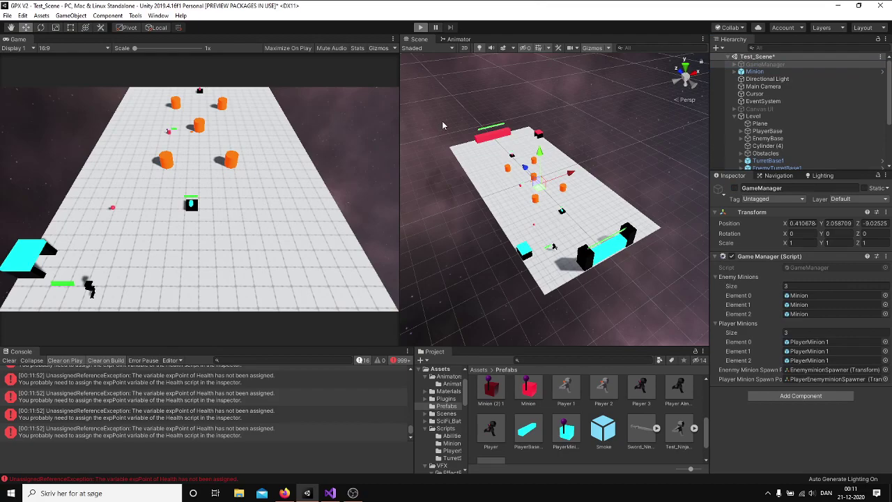
Step: Play-test again without GameManager, walking the player forward up the field
{"action": "key", "text": "w"}
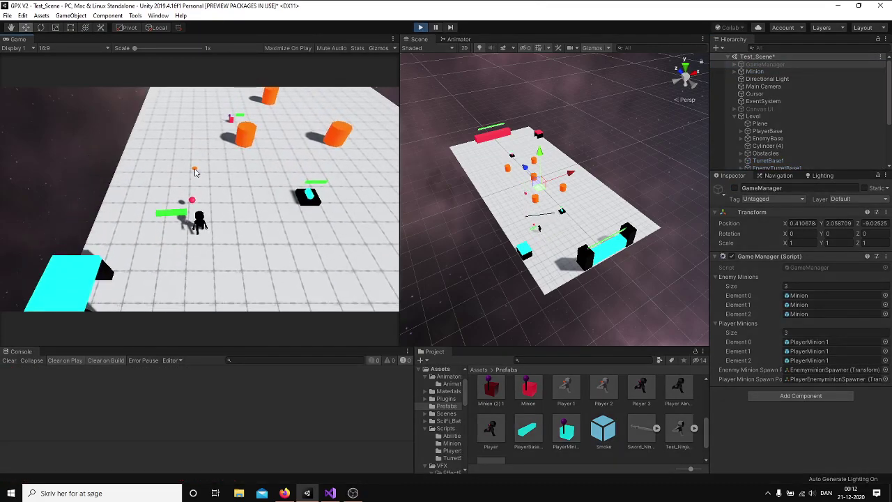
{"action": "key", "text": "w"}
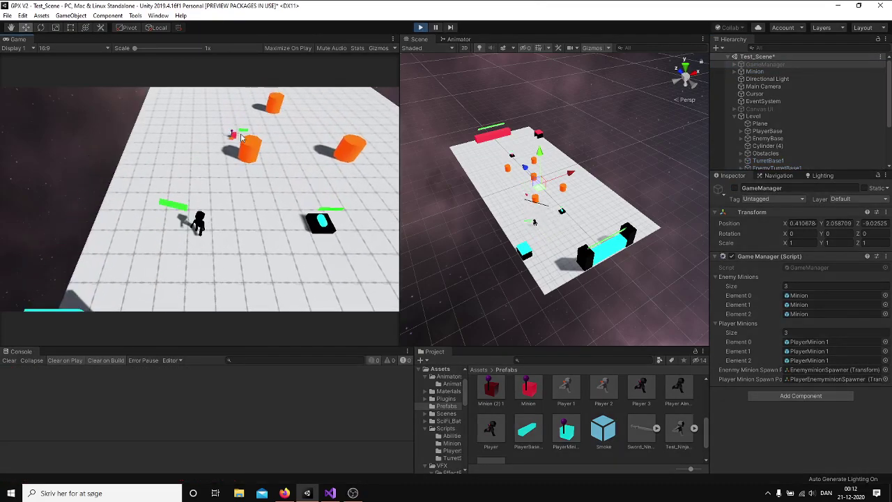
{"action": "key", "text": "w"}
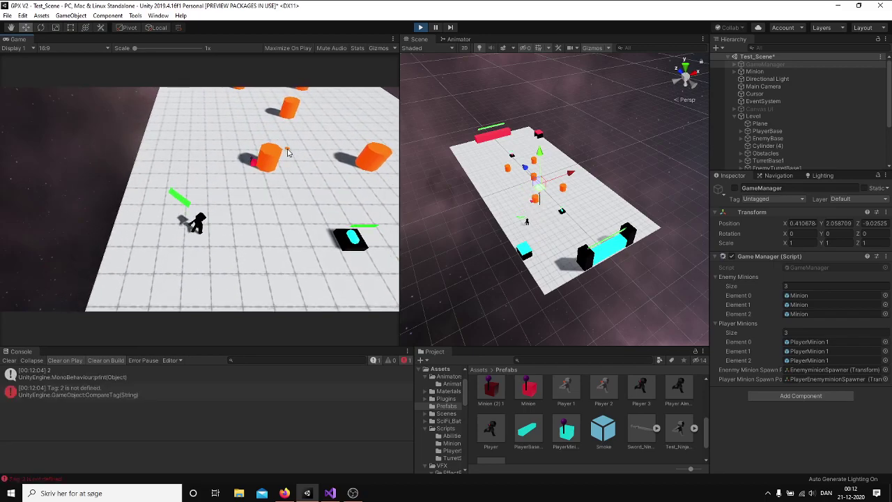
{"action": "key", "text": "w"}
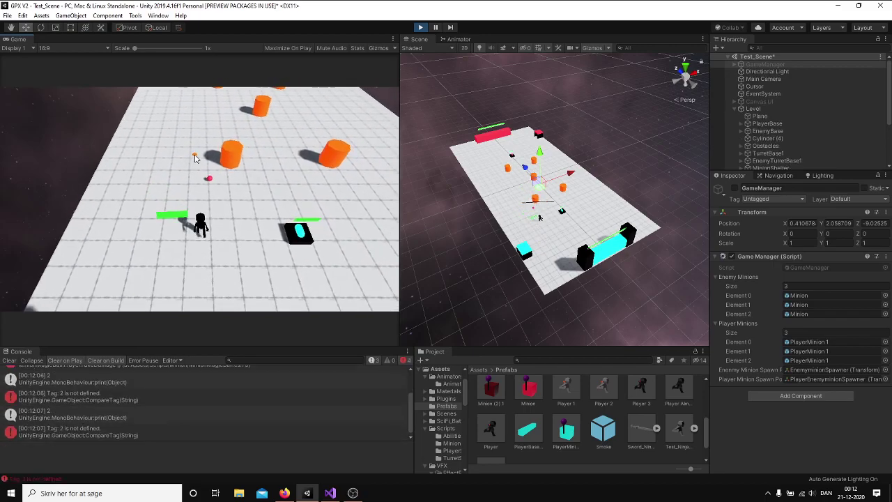
{"action": "key", "text": "w"}
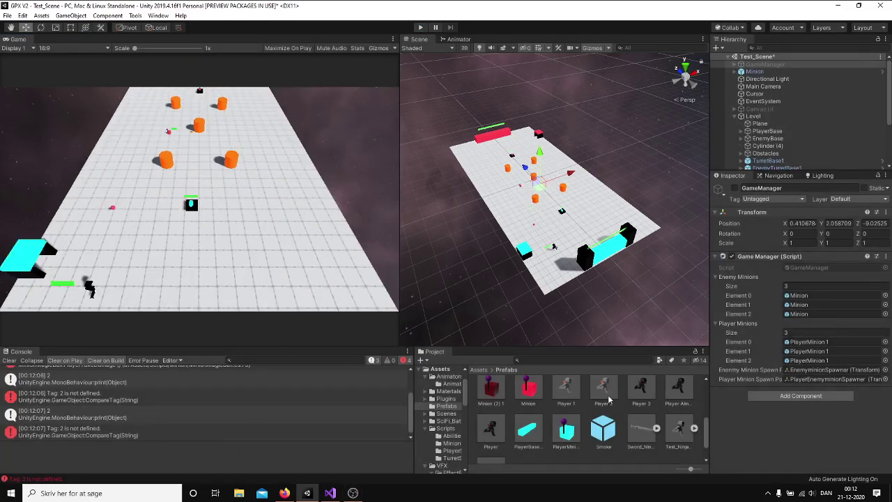
Step: Frame and inspect the EXPPoint red sphere, then open its EXPpoint.cs script in Visual Studio
{"action": "left_click", "coordinate": [534, 230]}
{"action": "left_click", "coordinate": [535, 226]}
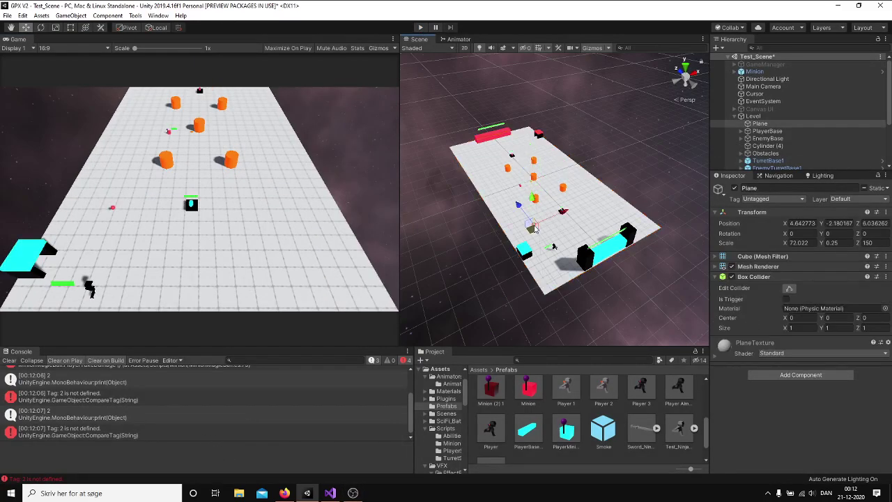
{"action": "key", "text": "f"}
{"action": "scroll", "coordinate": [583, 224], "scroll_direction": "down", "scroll_amount": 5}
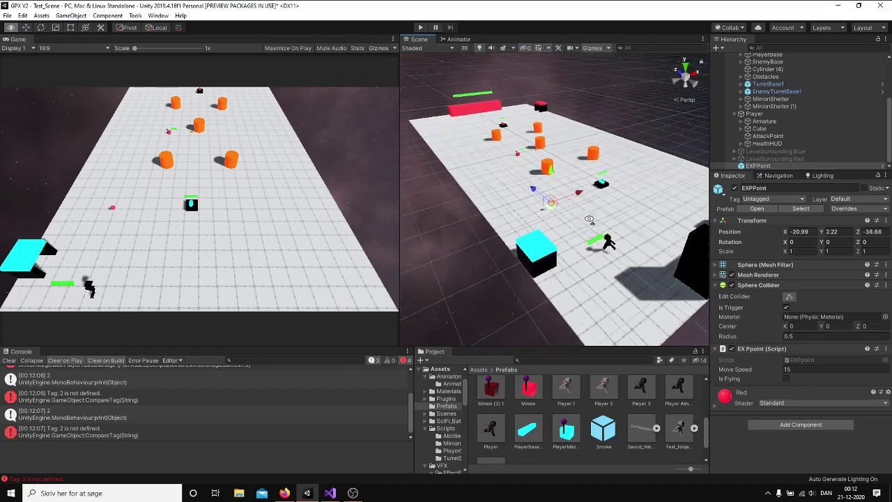
{"action": "left_click_drag", "start_coordinate": [584, 224], "coordinate": [550, 195], "text": "alt"}
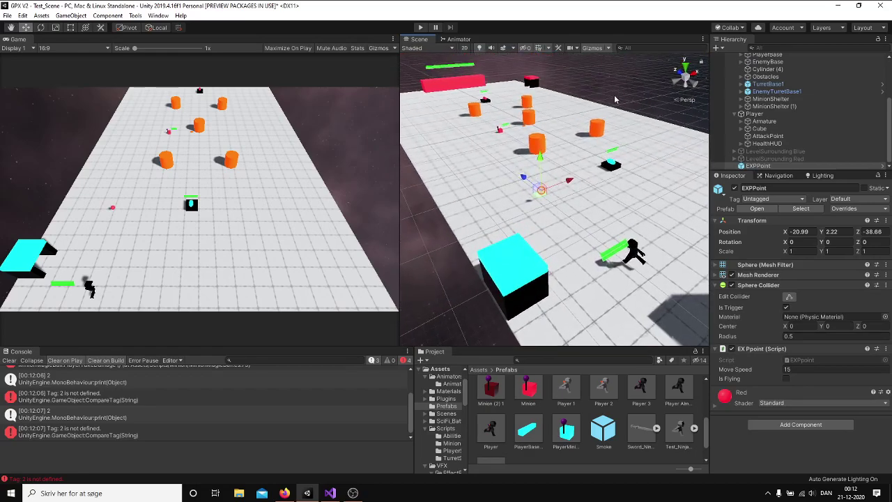
{"action": "left_click", "coordinate": [542, 191]}
{"action": "left_click", "coordinate": [800, 360]}
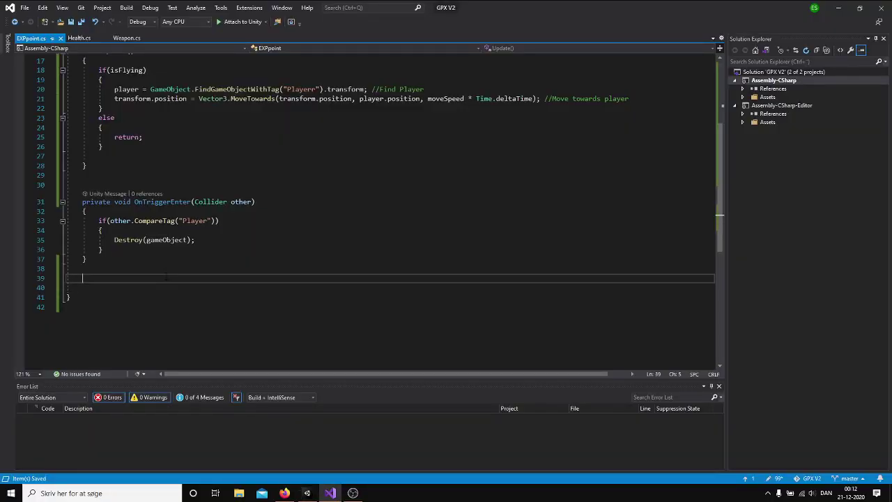
Step: Add the comment '//Set isFlying to true' on line 39 of EXPpoint.cs and save
{"action": "type", "text": "//"}
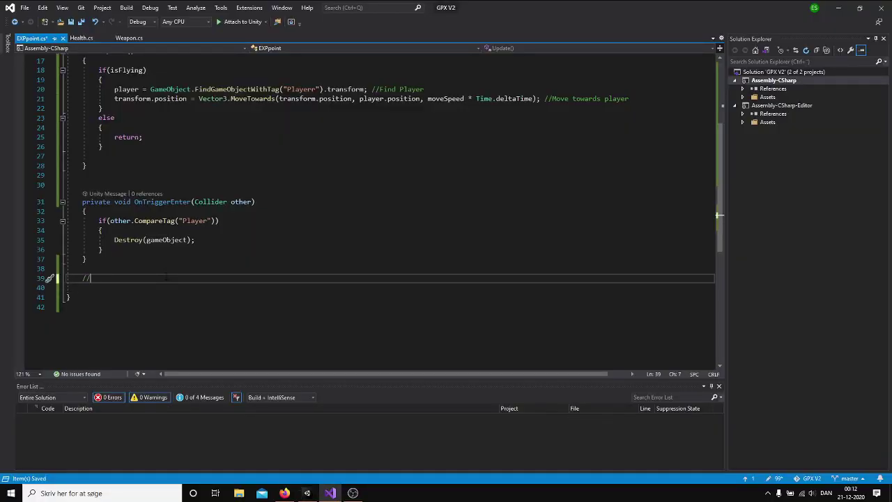
{"action": "type", "text": "Set"}
{"action": "type", "text": "i"}
{"action": "key", "text": "BackSpace"}
{"action": "type", "text": "true"}
{"action": "key", "text": "ctrl+s"}
{"action": "scroll", "coordinate": [301, 234], "scroll_direction": "up", "scroll_amount": 5}
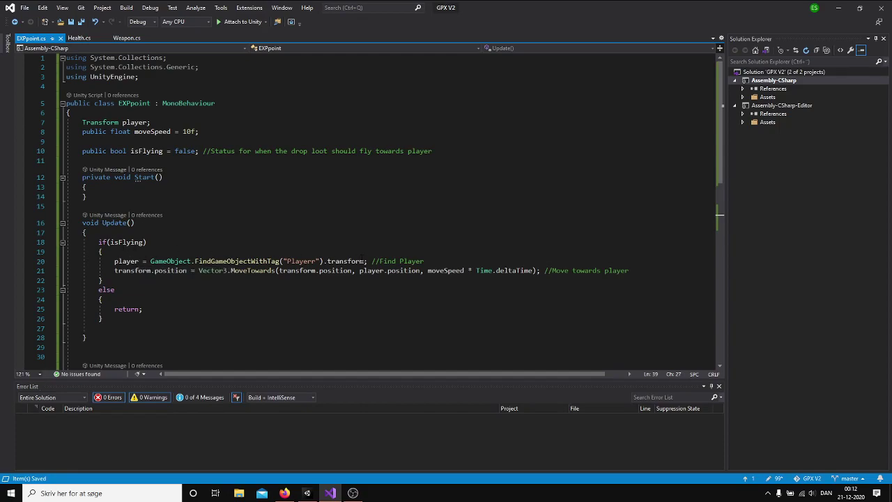
{"action": "left_click_drag", "start_coordinate": [372, 262], "coordinate": [424, 261]}
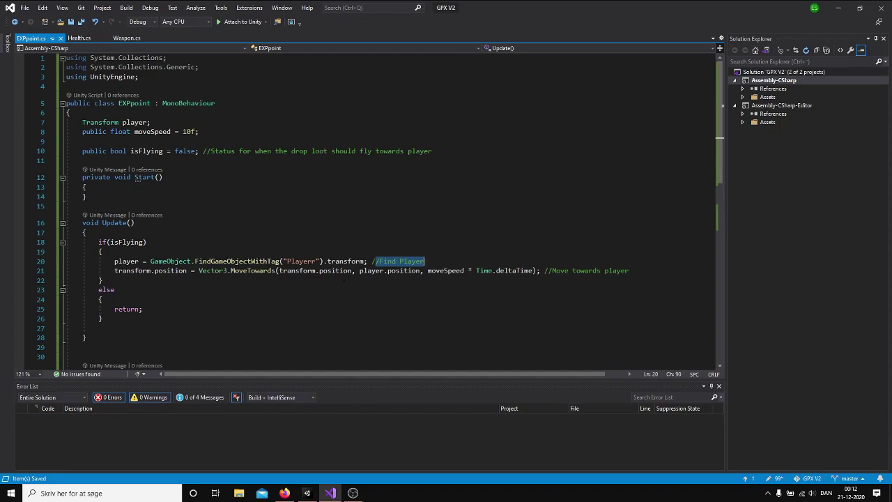
{"action": "left_click_drag", "start_coordinate": [548, 271], "coordinate": [630, 270]}
{"action": "left_click", "coordinate": [302, 251]}
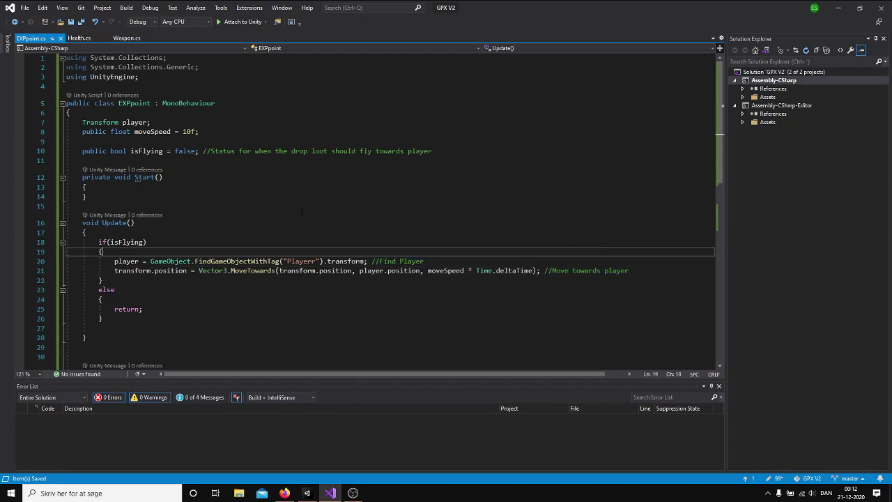
{"action": "left_click_drag", "start_coordinate": [211, 150], "coordinate": [408, 152]}
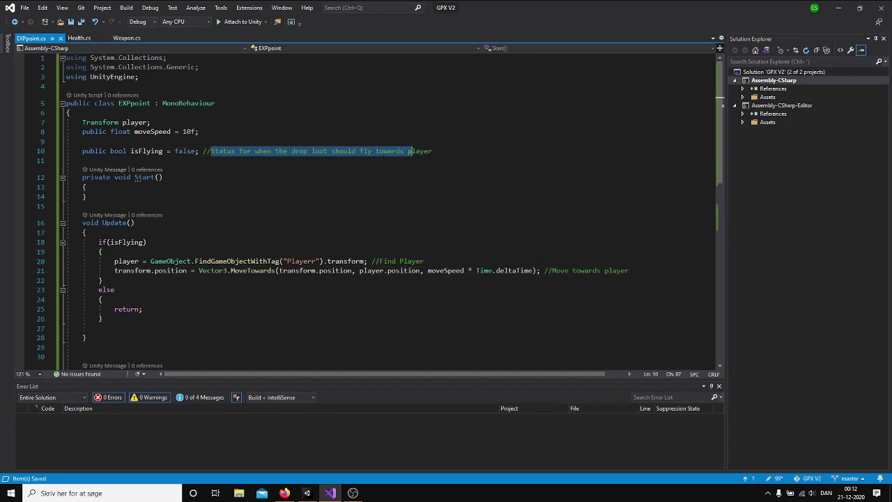
{"action": "left_click", "coordinate": [291, 181]}
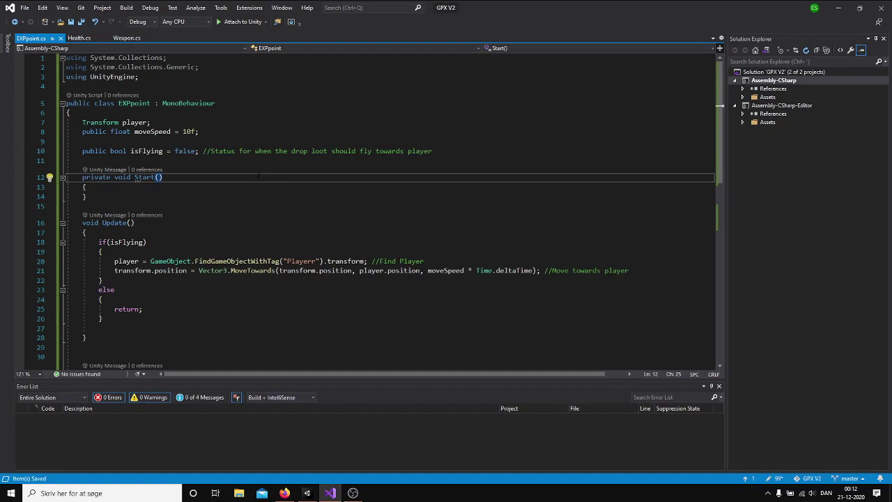
{"action": "scroll", "coordinate": [259, 175], "scroll_direction": "down", "scroll_amount": 4}
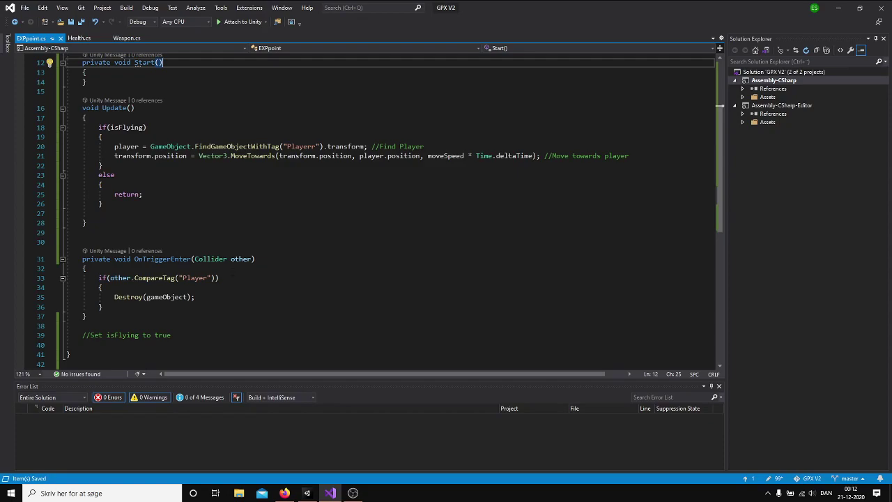
{"action": "left_click", "coordinate": [188, 308]}
{"action": "left_click", "coordinate": [190, 243]}
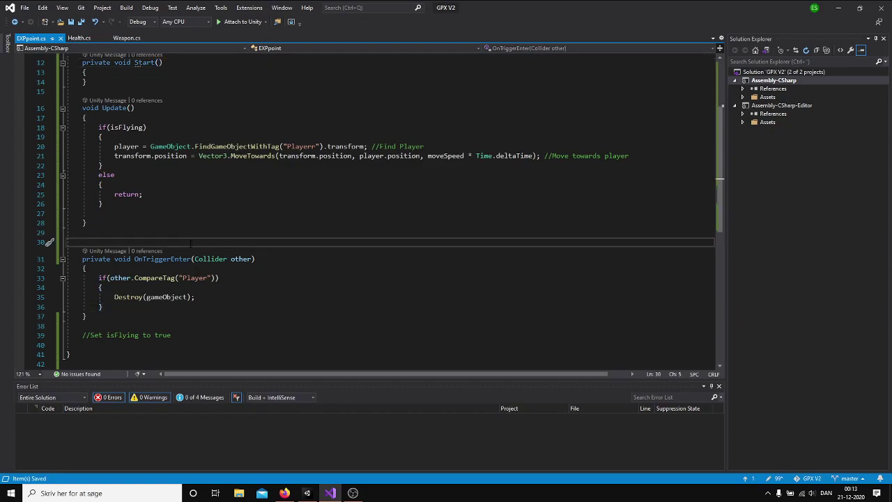
{"action": "left_click", "coordinate": [194, 287]}
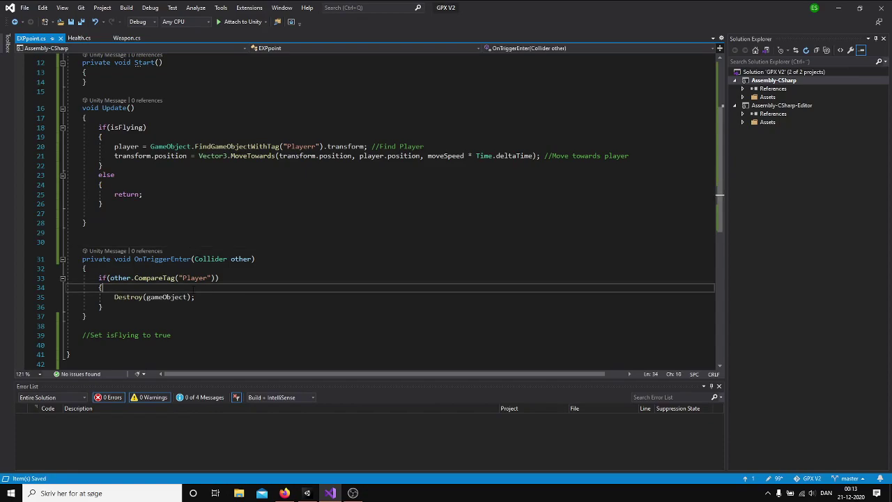
{"action": "left_click", "coordinate": [223, 298]}
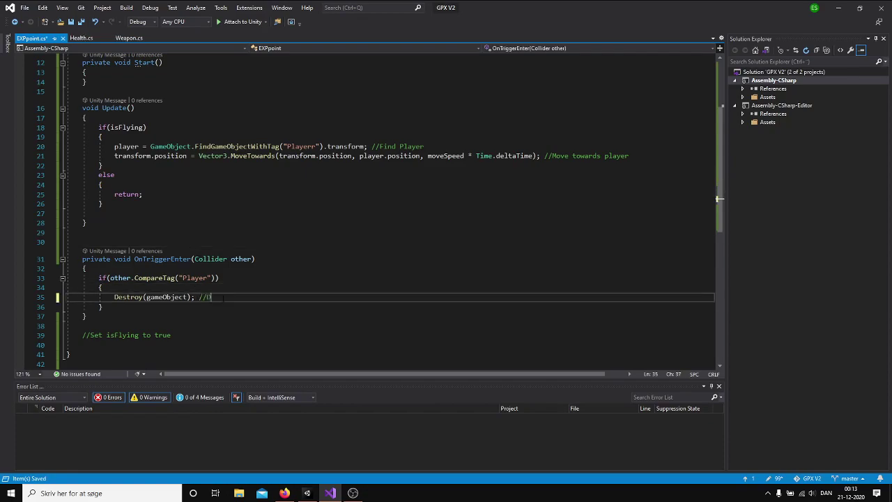
Step: Complete the comment '//Destroy drop loot when interacting with player' after Destroy(gameObject) and save
{"action": "type", "text": "stor"}
{"action": "type", "text": "loot when interacting with"}
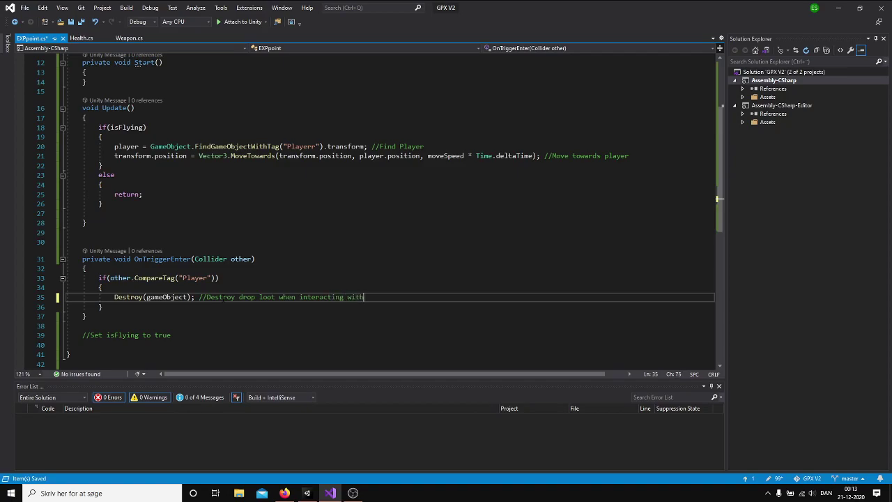
{"action": "type", "text": "layer"}
{"action": "key", "text": "ctrl+s"}
{"action": "left_click", "coordinate": [167, 335]}
Step: Write a void IsFlyin() method signature with braces below the isFlying comment
{"action": "key", "text": "Return"}
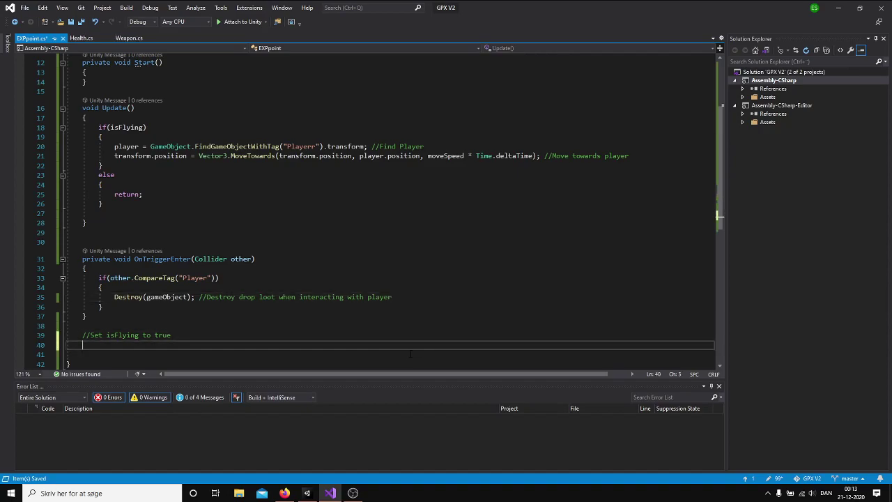
{"action": "type", "text": "void "}
{"action": "type", "text": "i"}
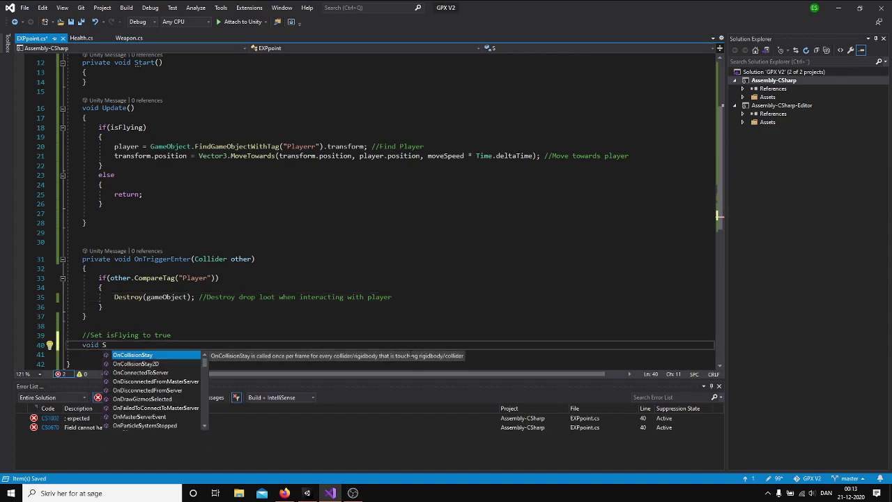
{"action": "key", "text": "Down"}
{"action": "key", "text": "Down"}
{"action": "key", "text": "Down"}
{"action": "key", "text": "BackSpace"}
{"action": "type", "text": "Is"}
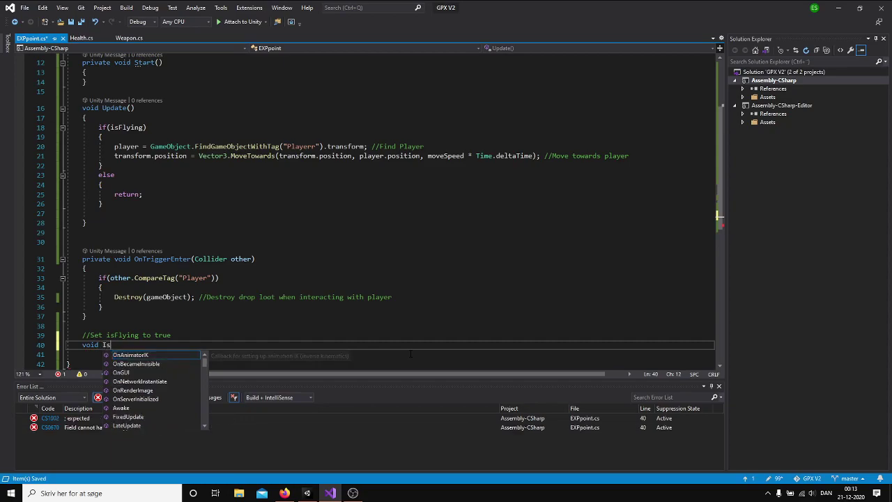
{"action": "type", "text": "Flyin()"}
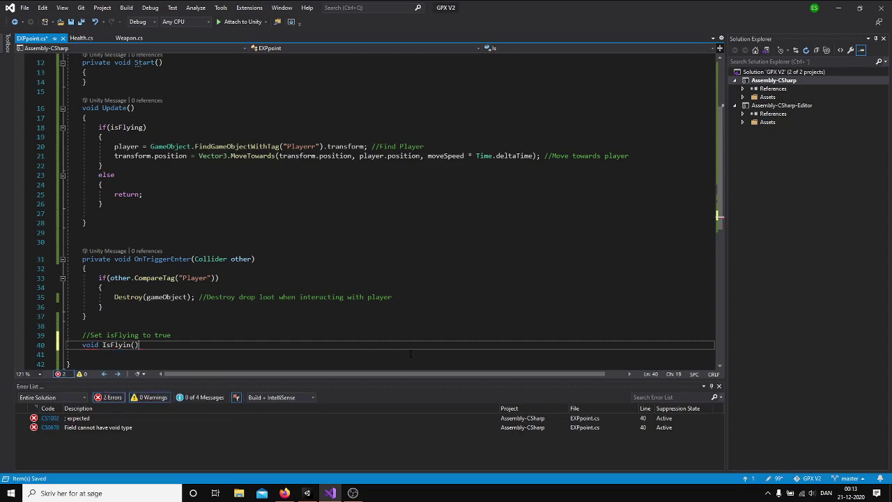
{"action": "key", "text": "Return"}
{"action": "key", "text": "BackSpace"}
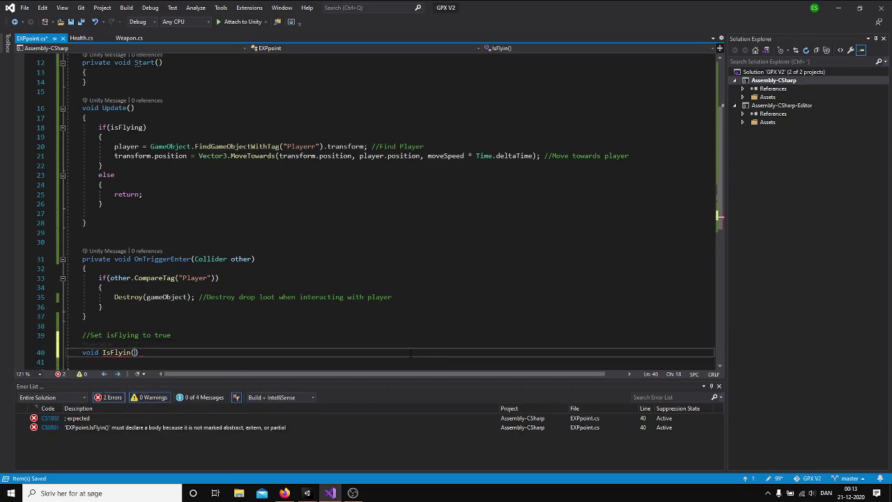
{"action": "type", "text": "{"}
{"action": "key", "text": "Return"}
{"action": "scroll", "coordinate": [411, 353], "scroll_direction": "down", "scroll_amount": 5}
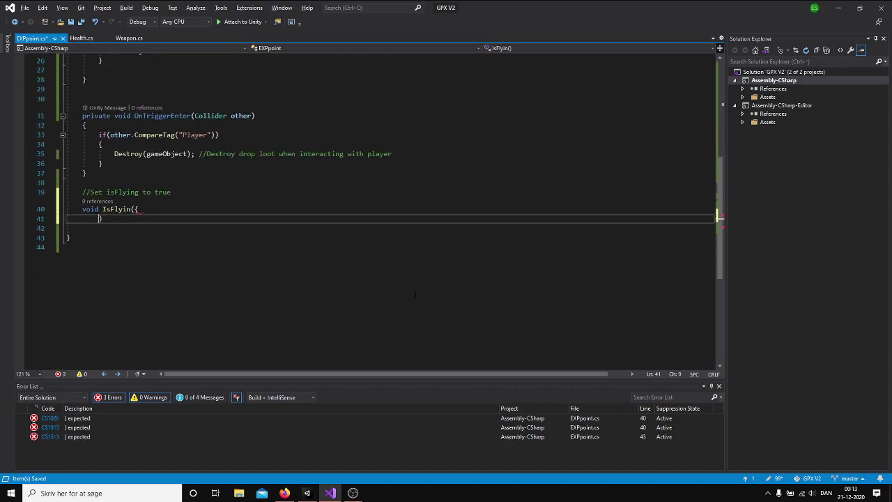
{"action": "key", "text": "BackSpace"}
{"action": "key", "text": "BackSpace"}
{"action": "type", "text": ")"}
{"action": "key", "text": "Return"}
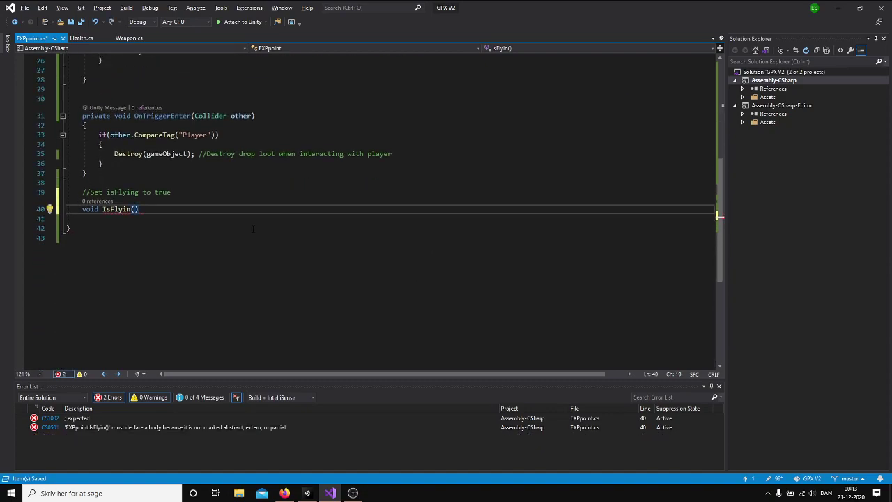
{"action": "type", "text": "{"}
{"action": "key", "text": "Return"}
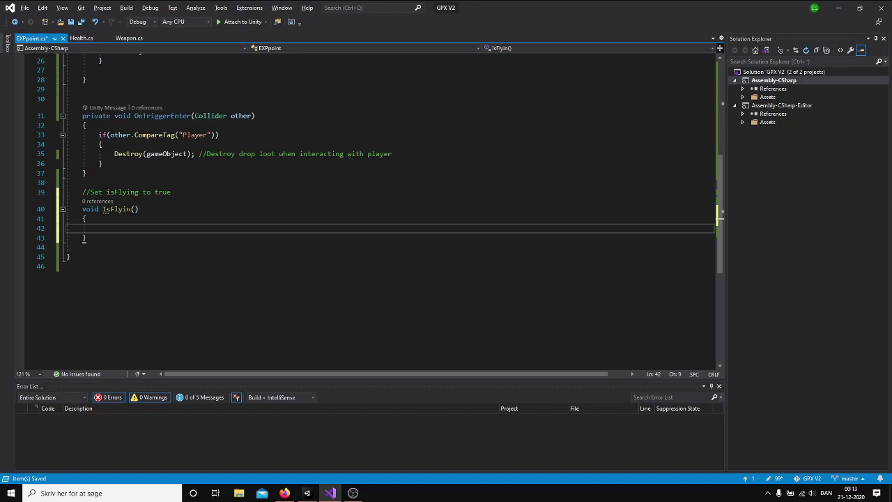
Step: Correct the method name to IsFlying and give it the body isFlying = true;
{"action": "left_click", "coordinate": [135, 209]}
{"action": "type", "text": "g"}
{"action": "left_click", "coordinate": [154, 227]}
{"action": "type", "text": "isFlying"}
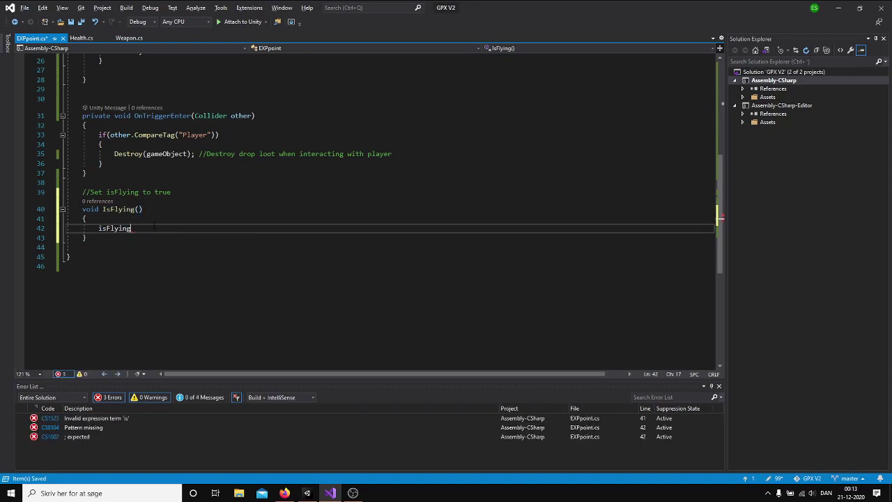
{"action": "type", "text": " = true"}
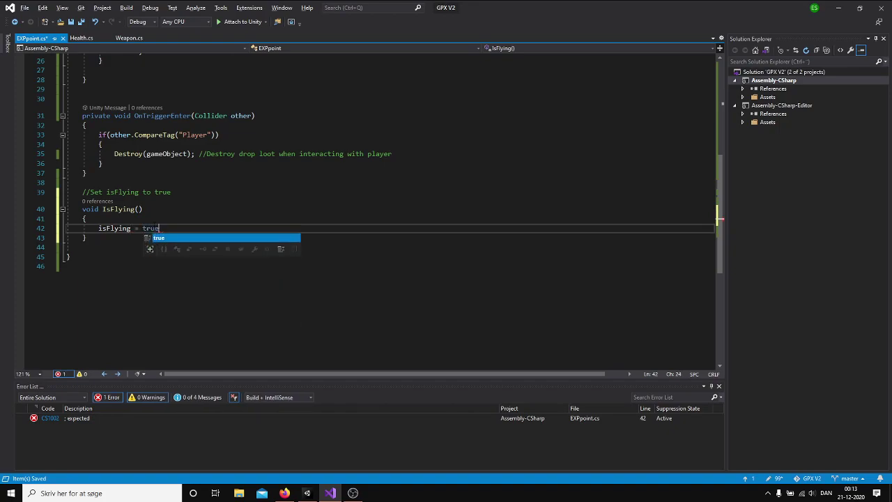
{"action": "type", "text": ";"}
{"action": "scroll", "coordinate": [197, 238], "scroll_direction": "up", "scroll_amount": 8}
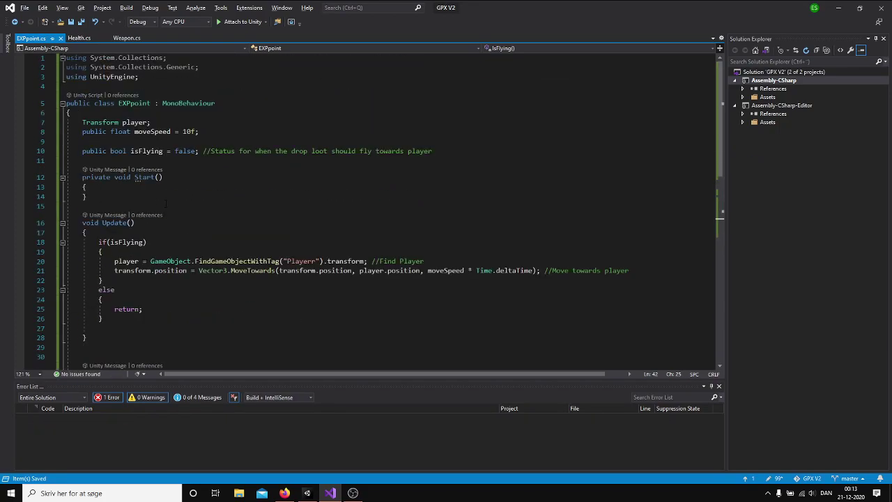
Step: Add Invoke("IsFlying()", 2f); to the Start() method
{"action": "left_click", "coordinate": [146, 188]}
{"action": "key", "text": "Return"}
{"action": "type", "text": "Invoke"}
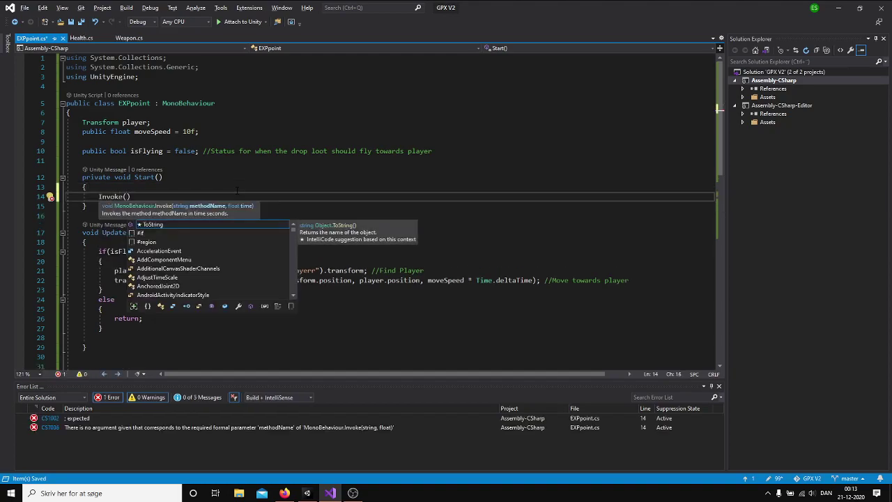
{"action": "type", "text": "("}
{"action": "type", "text": "IsFlying"}
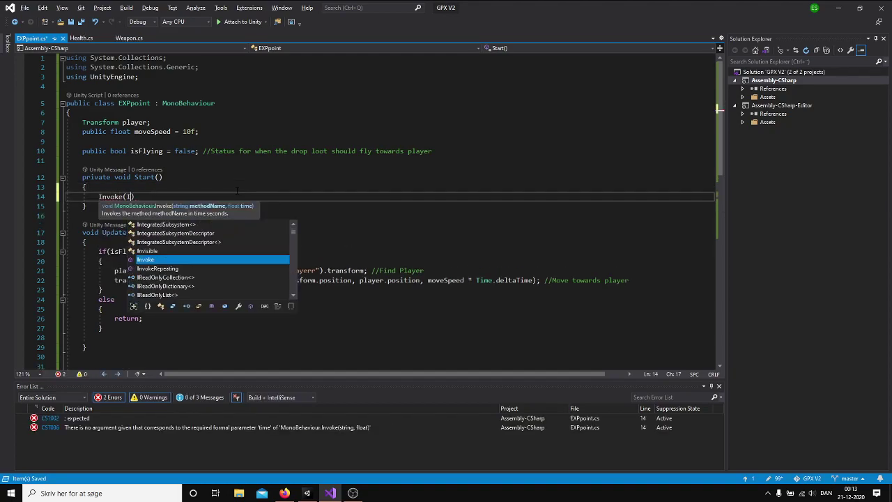
{"action": "type", "text": "("}
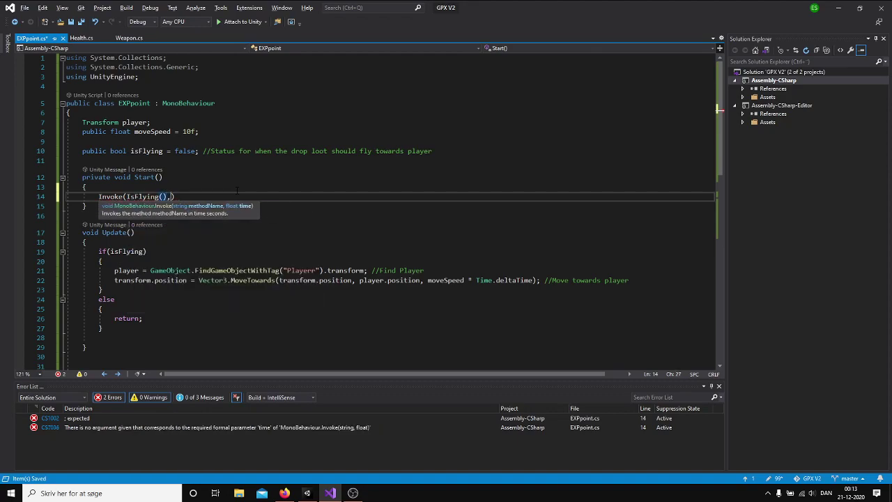
{"action": "type", "text": "), 2f);"}
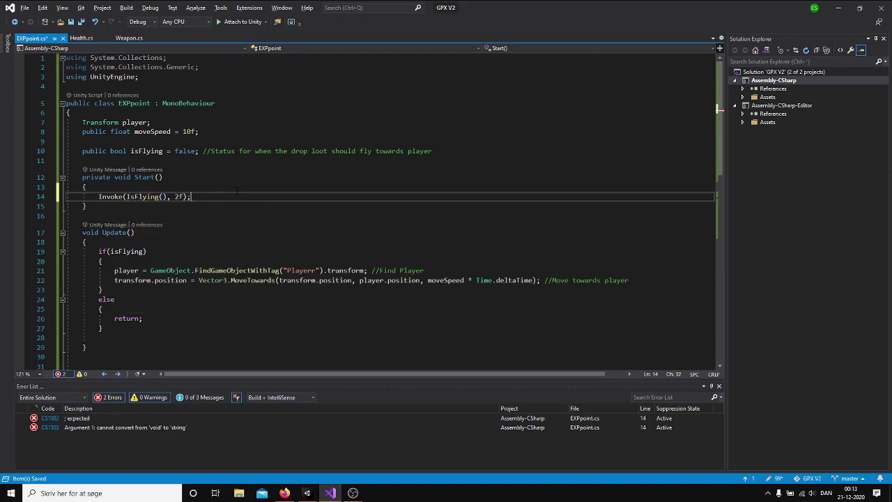
{"action": "left_click", "coordinate": [167, 197]}
{"action": "type", "text": "\""}
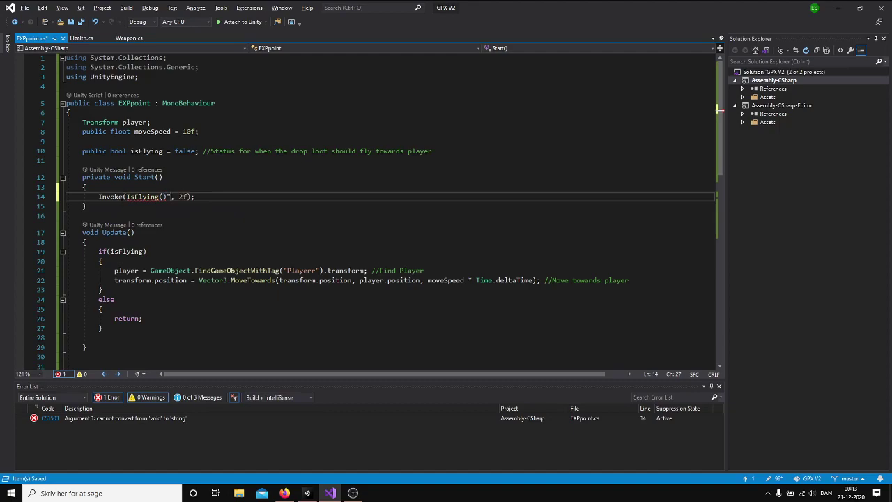
{"action": "left_click", "coordinate": [126, 196]}
{"action": "type", "text": "\""}
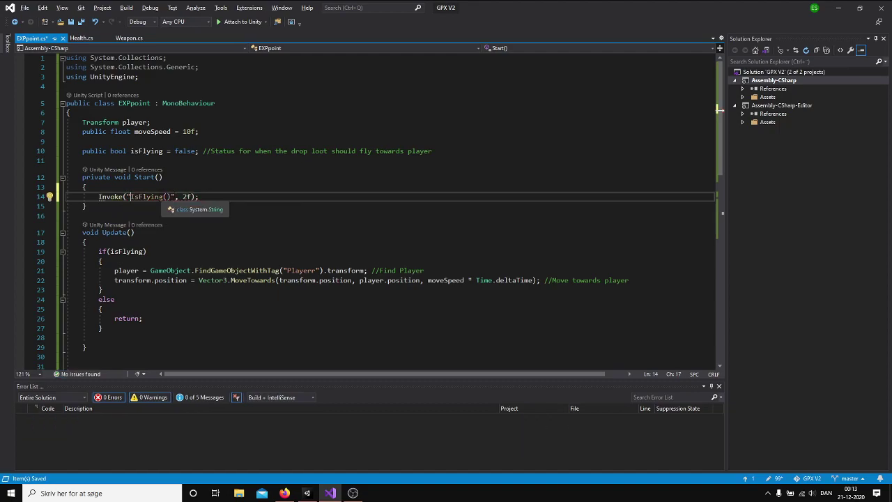
Step: Comment the Invoke line about waiting seconds before flying towards the player, and save
{"action": "left_click", "coordinate": [228, 185]}
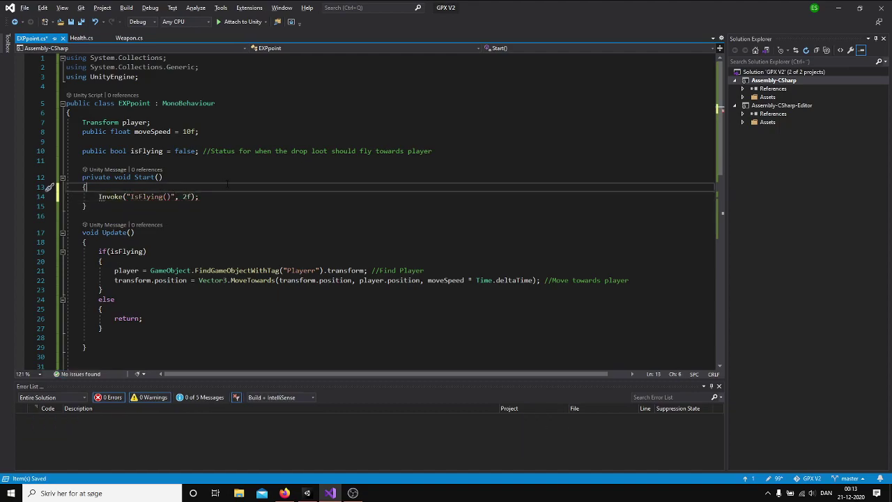
{"action": "left_click", "coordinate": [246, 197]}
{"action": "type", "text": "//Wait to seco"}
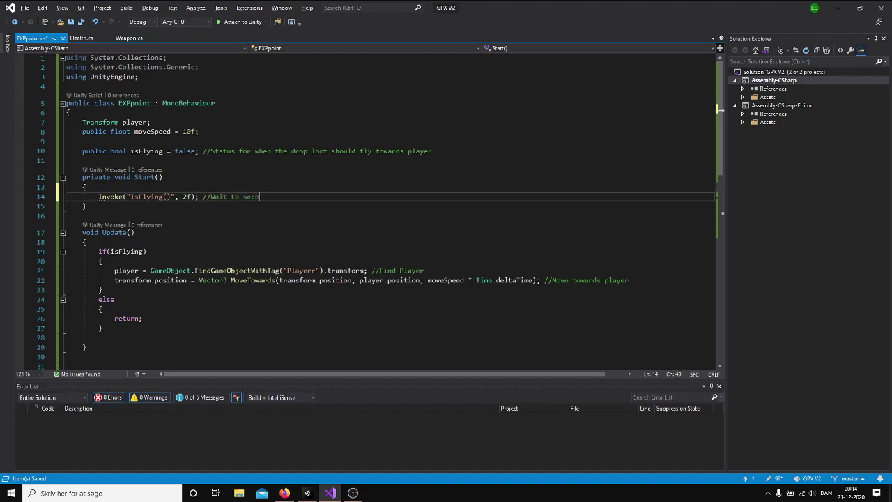
{"action": "type", "text": "nds b"}
{"action": "type", "text": "efore flying towa"}
{"action": "key", "text": "BackSpace"}
{"action": "type", "text": "pal"}
{"action": "type", "text": "yer"}
{"action": "key", "text": "BackSpace"}
{"action": "key", "text": "BackSpace"}
{"action": "key", "text": "BackSpace"}
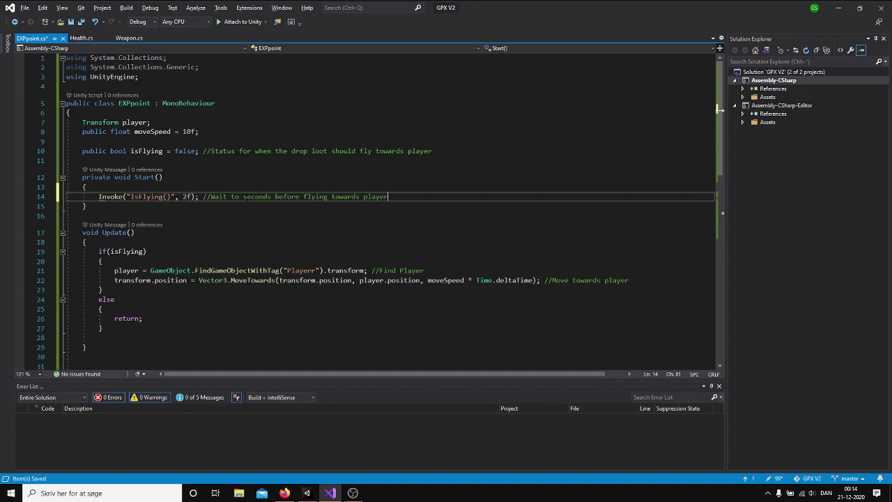
{"action": "key", "text": "ctrl+s"}
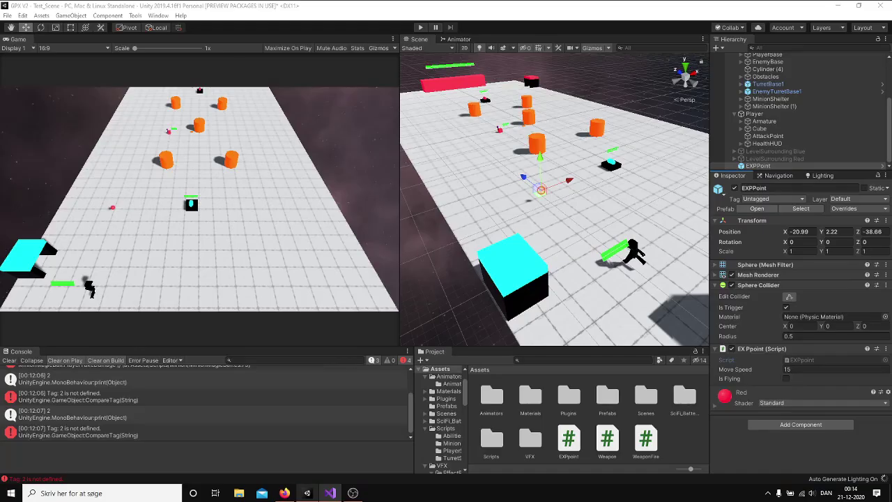
Step: Play-test the scene in Unity, right-clicking to move the player around the level
{"action": "left_click", "coordinate": [306, 492]}
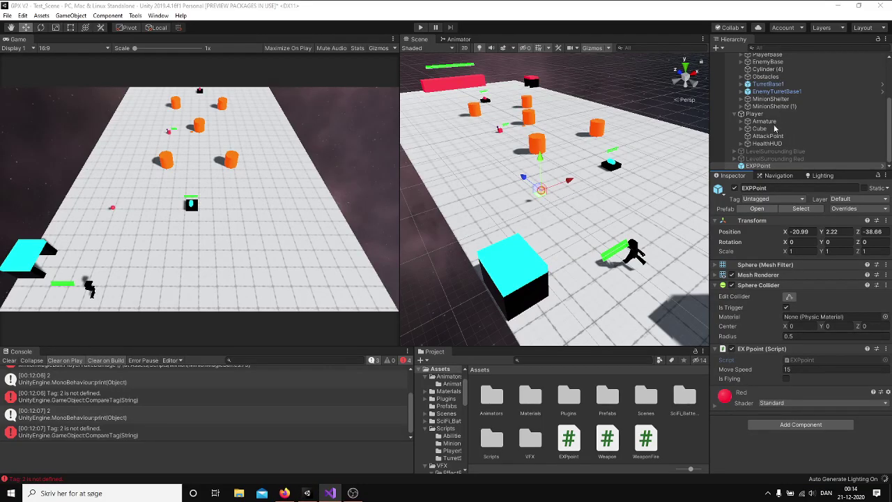
{"action": "left_click", "coordinate": [418, 28]}
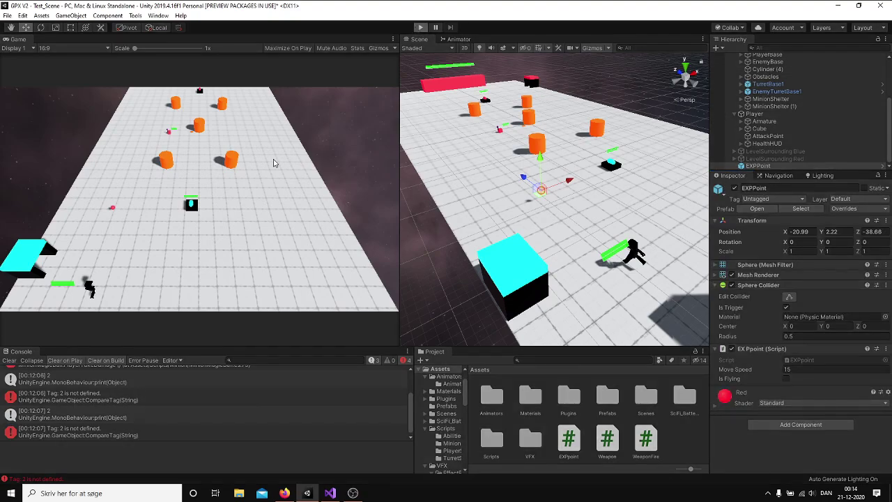
{"action": "right_click", "coordinate": [222, 141]}
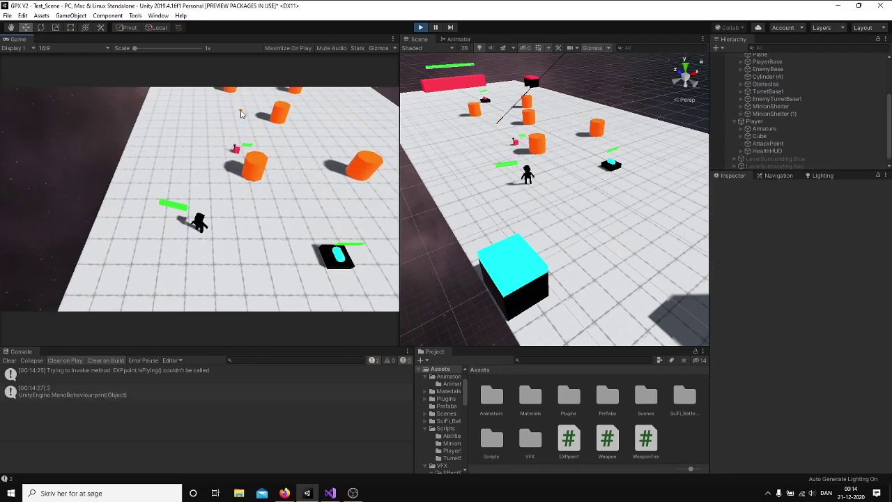
{"action": "right_click", "coordinate": [216, 120]}
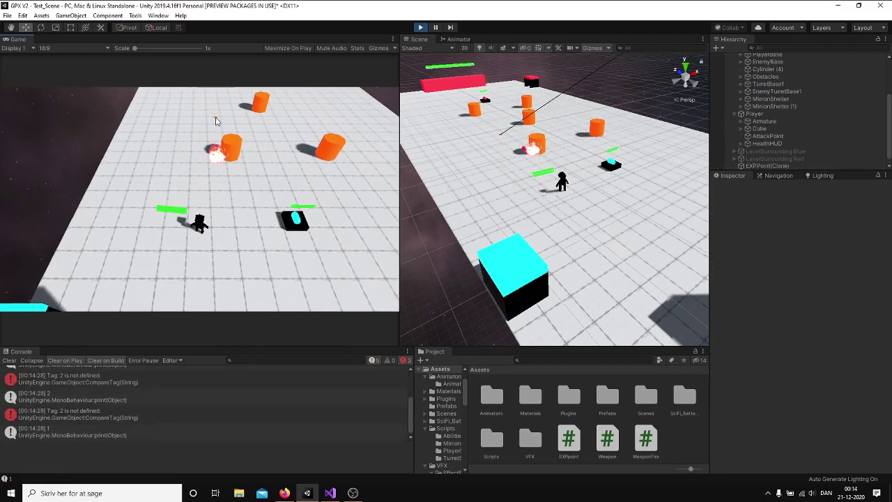
{"action": "right_click", "coordinate": [217, 121]}
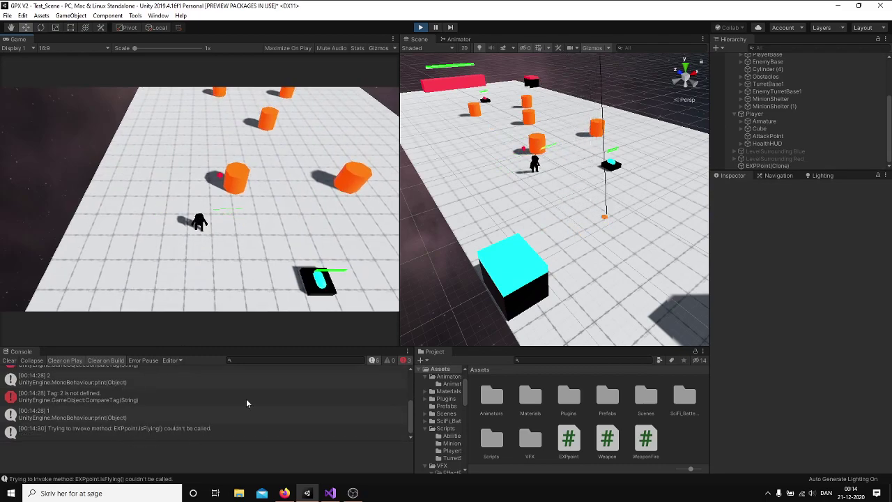
{"action": "right_click", "coordinate": [375, 114]}
Step: Stop Play, inspect the 'EXPpoint.IsFlying() couldn't be called' warning, and return to Visual Studio
{"action": "left_click", "coordinate": [420, 28]}
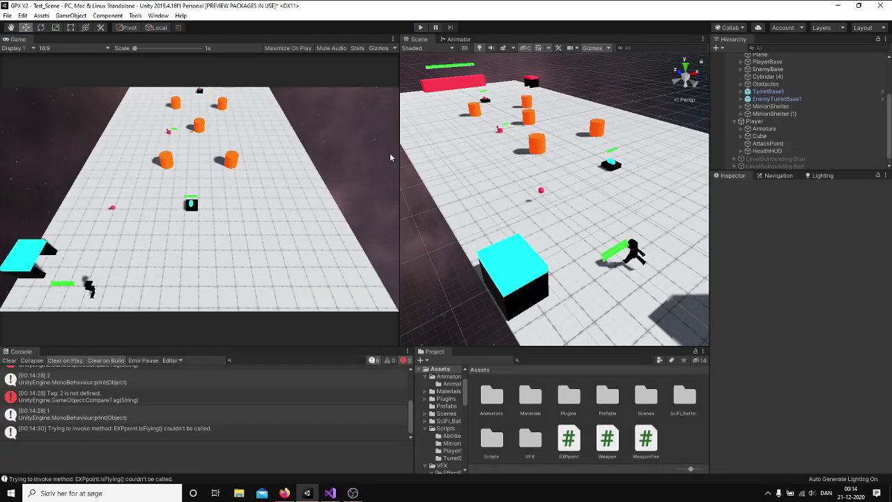
{"action": "left_click", "coordinate": [185, 436]}
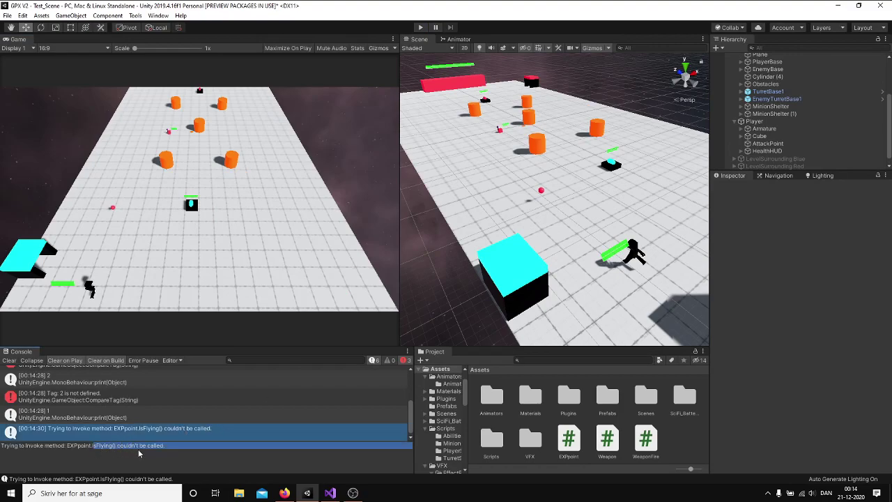
{"action": "left_click", "coordinate": [329, 492]}
Step: Change the call to Invoke("IsFlying", 2f) without parentheses and switch back to Unity
{"action": "scroll", "coordinate": [214, 301], "scroll_direction": "down", "scroll_amount": 6}
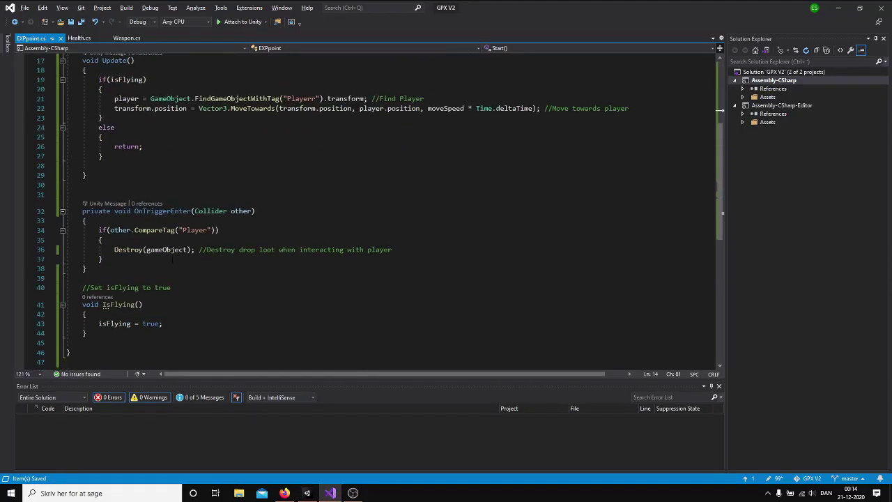
{"action": "double_click", "coordinate": [120, 306]}
{"action": "scroll", "coordinate": [188, 187], "scroll_direction": "up", "scroll_amount": 5}
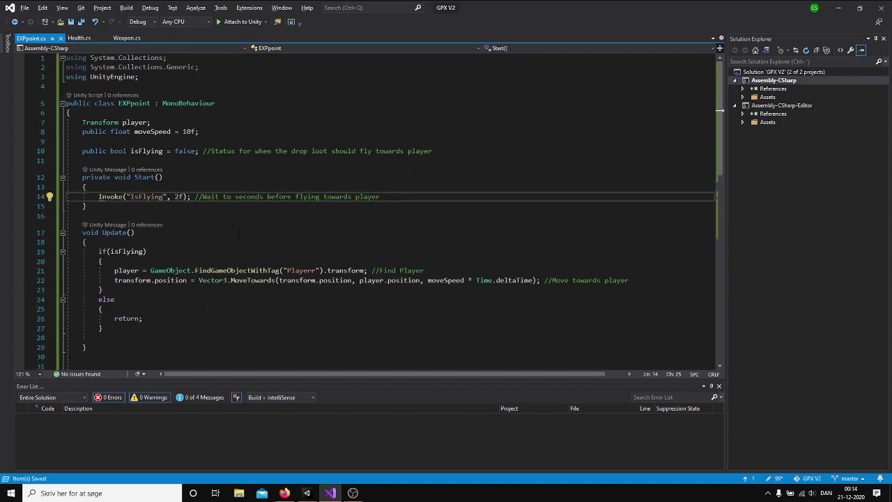
{"action": "left_click", "coordinate": [308, 492]}
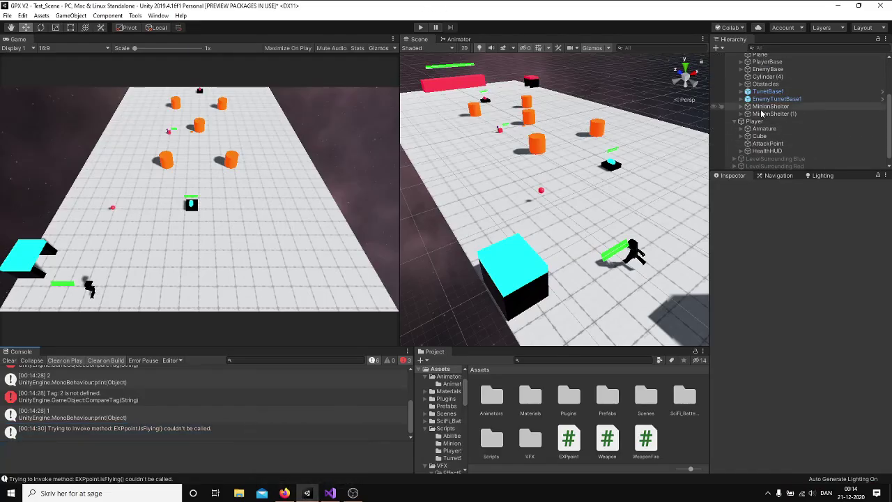
{"action": "left_click", "coordinate": [330, 493]}
{"action": "left_click", "coordinate": [393, 244]}
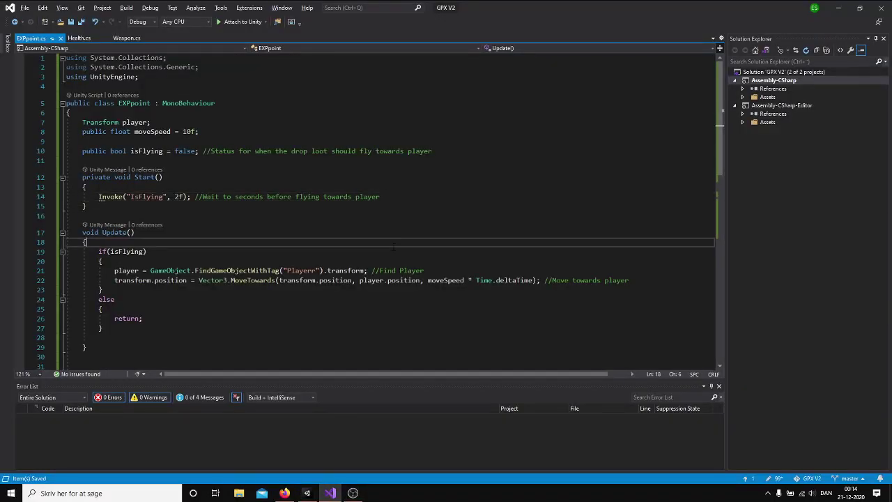
{"action": "left_click", "coordinate": [330, 487]}
Step: Select Armature, play-test the corrected Invoke by moving the player around, then return to Visual Studio
{"action": "left_click", "coordinate": [763, 128]}
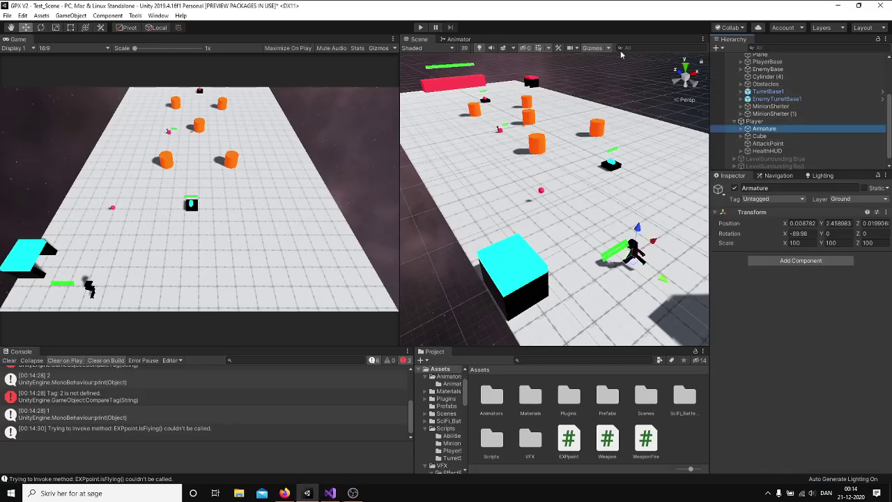
{"action": "left_click", "coordinate": [421, 28]}
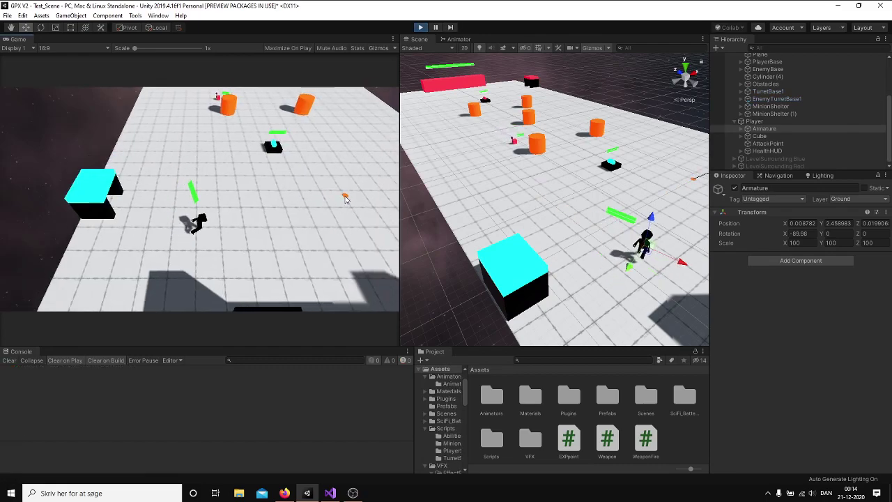
{"action": "right_click", "coordinate": [227, 120]}
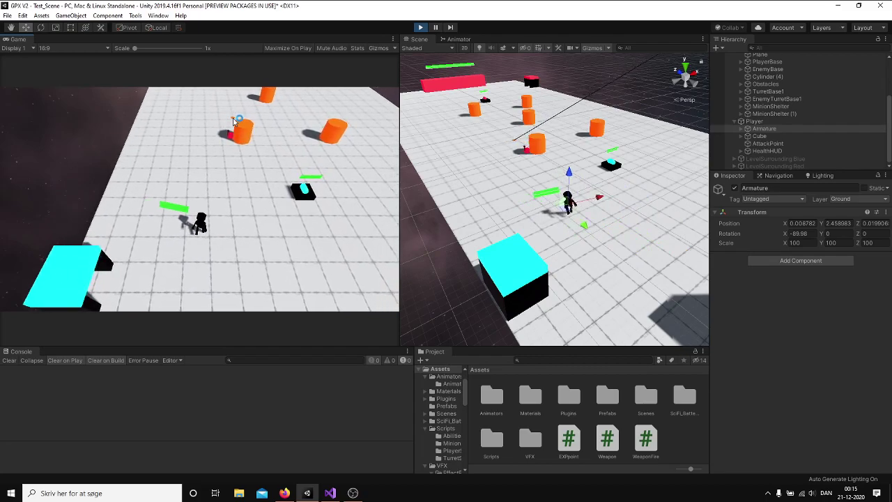
{"action": "right_click", "coordinate": [142, 121]}
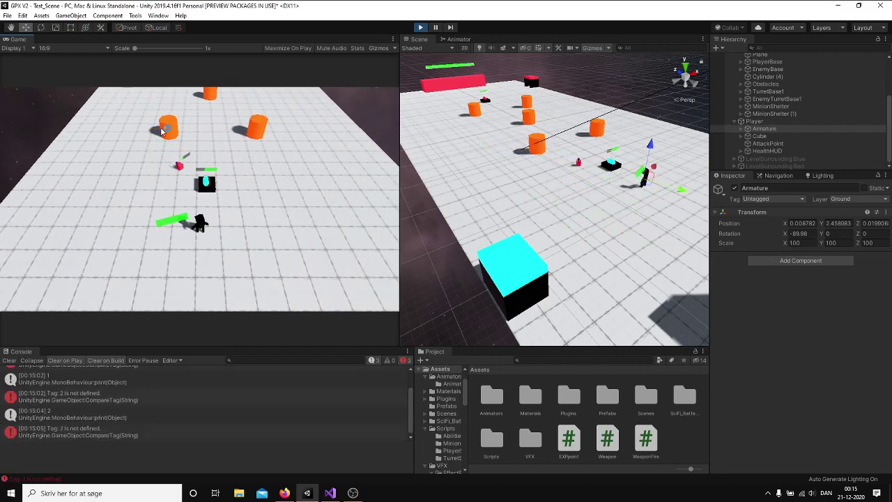
{"action": "right_click", "coordinate": [170, 130]}
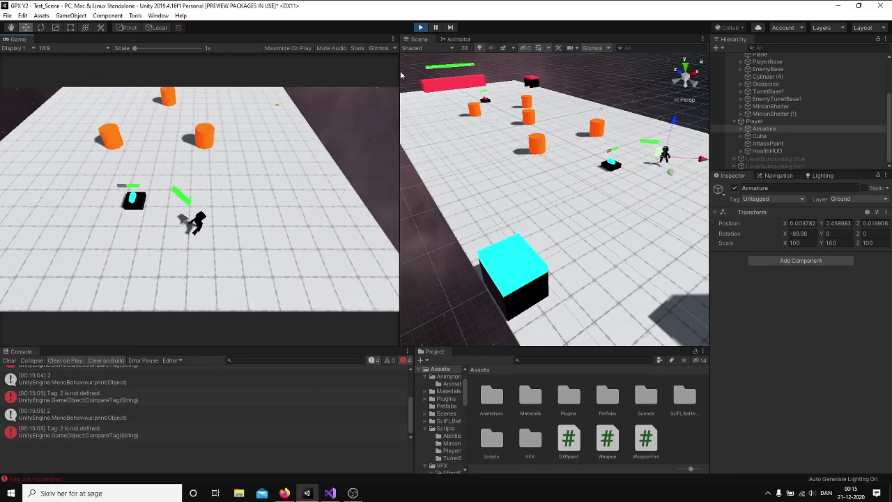
{"action": "key", "text": "alt+Tab"}
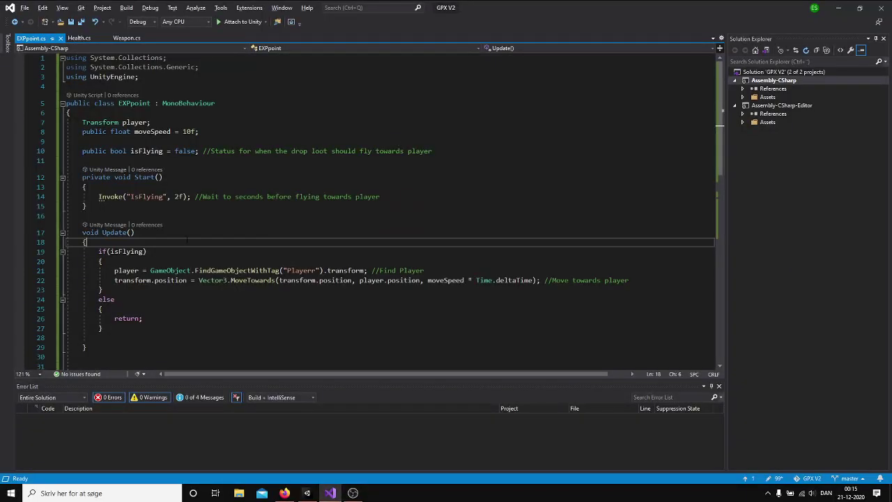
Step: Change the Invoke delay on line 14 of EXPpoint.cs from 2f to 0.5f, save, and return to Unity
{"action": "left_click", "coordinate": [175, 196]}
{"action": "type", "text": "0.5"}
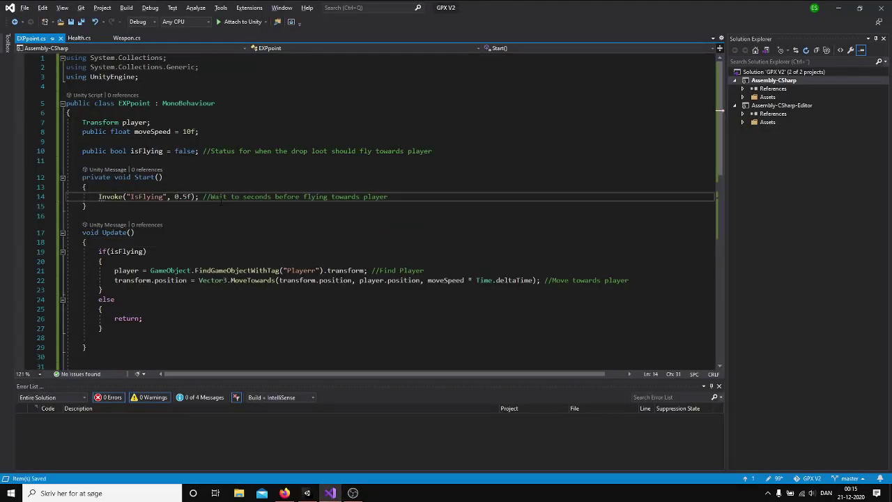
{"action": "scroll", "coordinate": [228, 180], "scroll_direction": "down", "scroll_amount": 5}
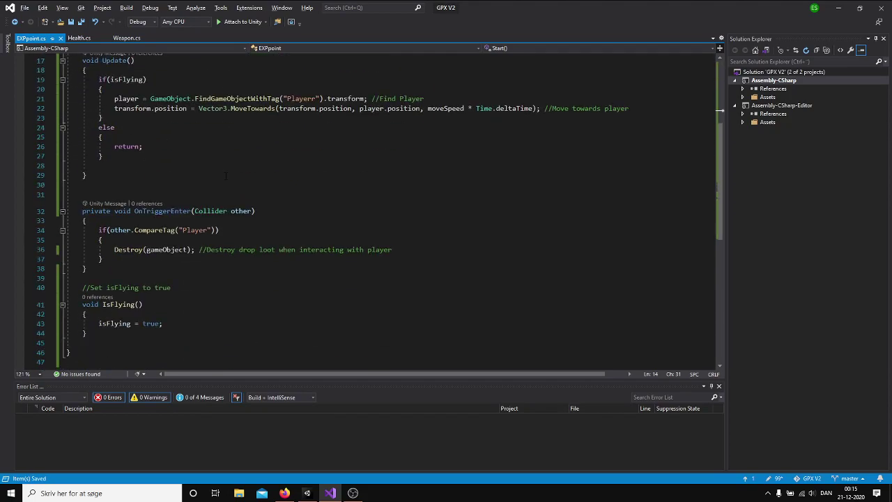
{"action": "key", "text": "alt+Tab"}
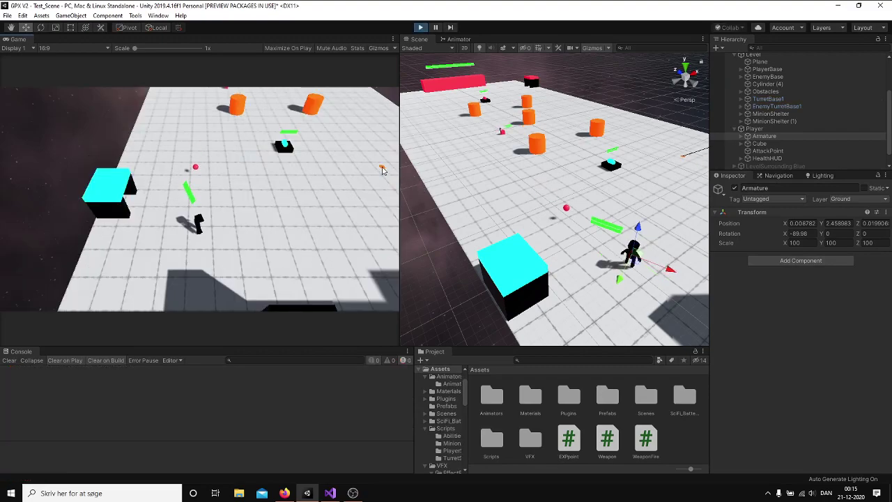
Step: Play-test the scene, walking the player toward the red minion to watch loot fly after 0.5 seconds
{"action": "left_click", "coordinate": [240, 110]}
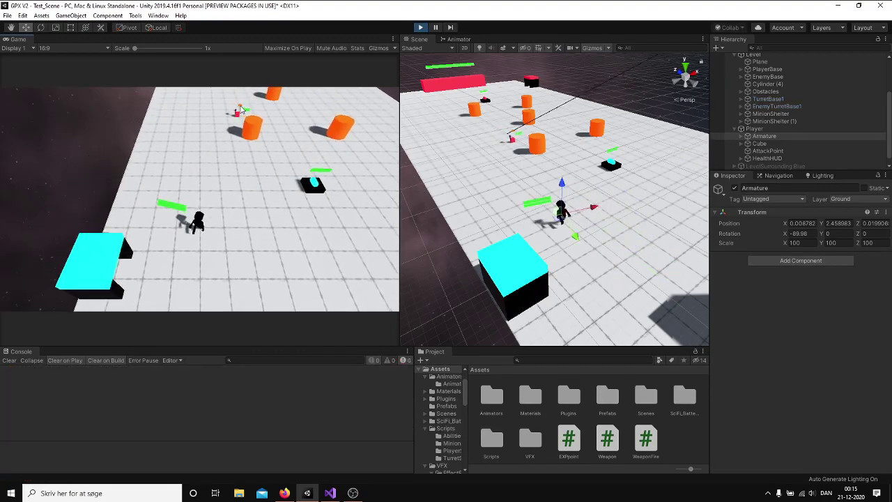